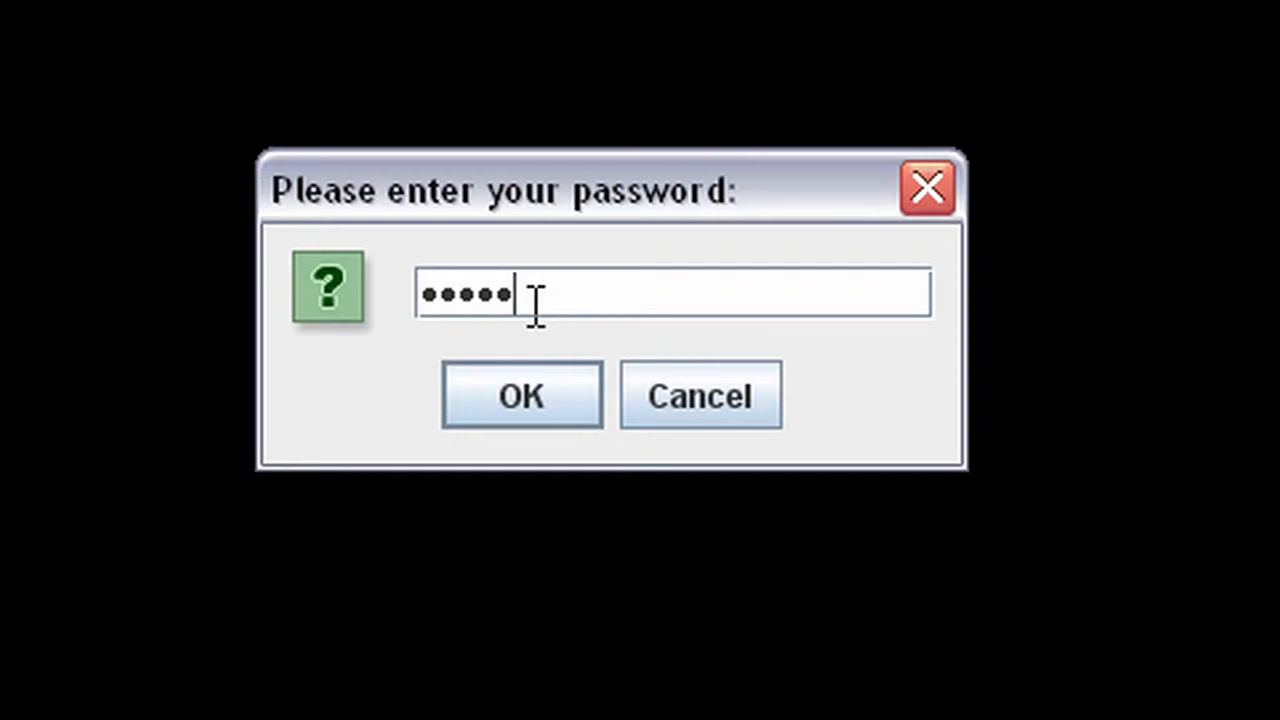
# Confirm the installer password, acknowledge the ready-for-purchase message, and go to the site's login form.
pyautogui.press('Return')
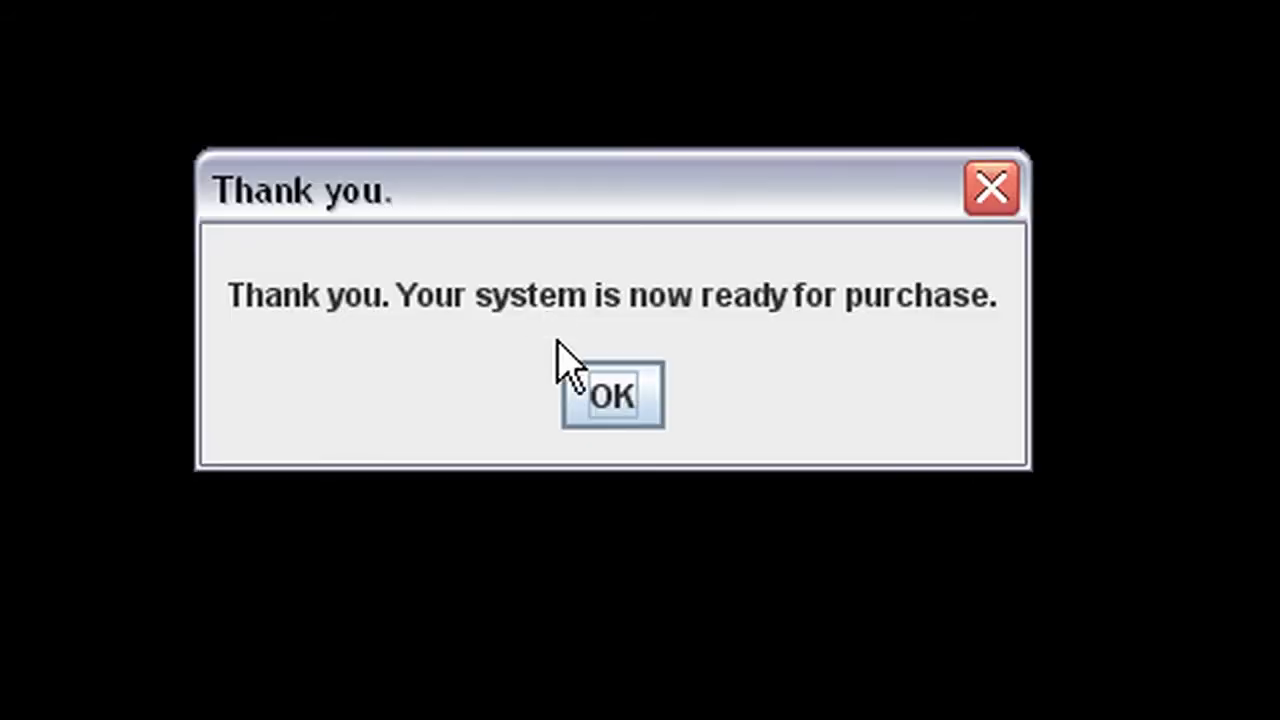
pyautogui.click(582, 405)
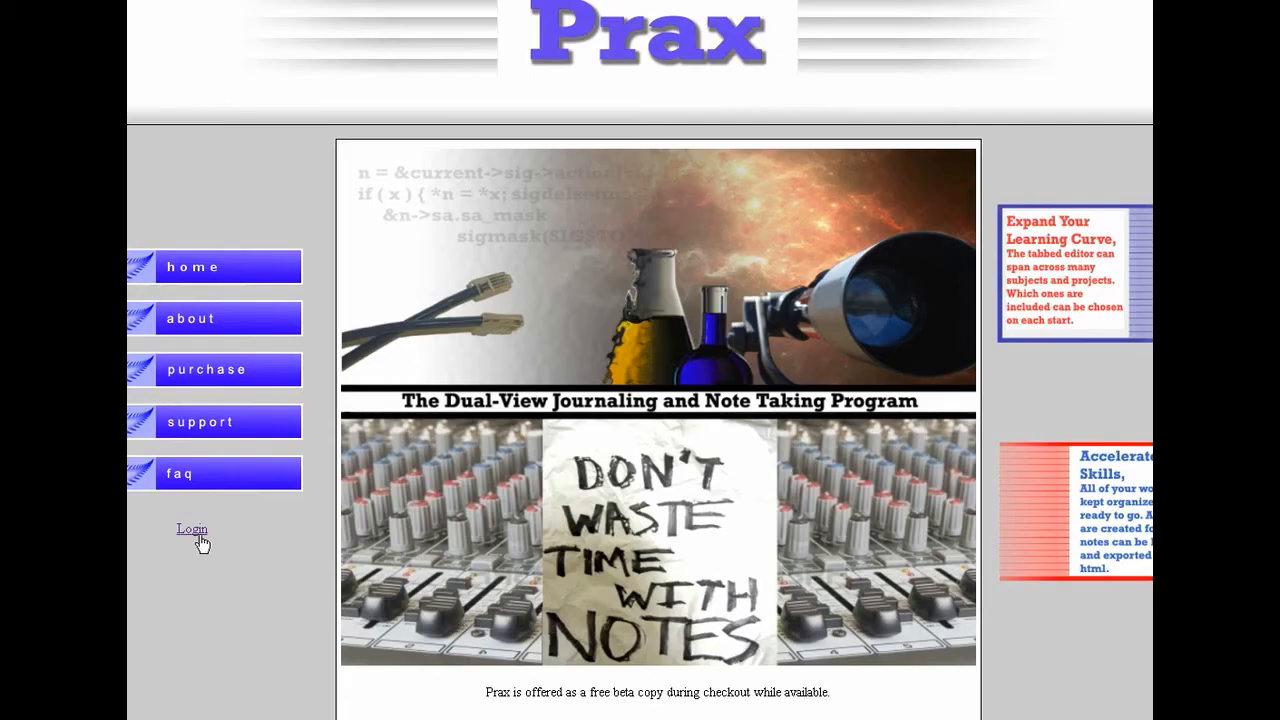
pyautogui.click(192, 530)
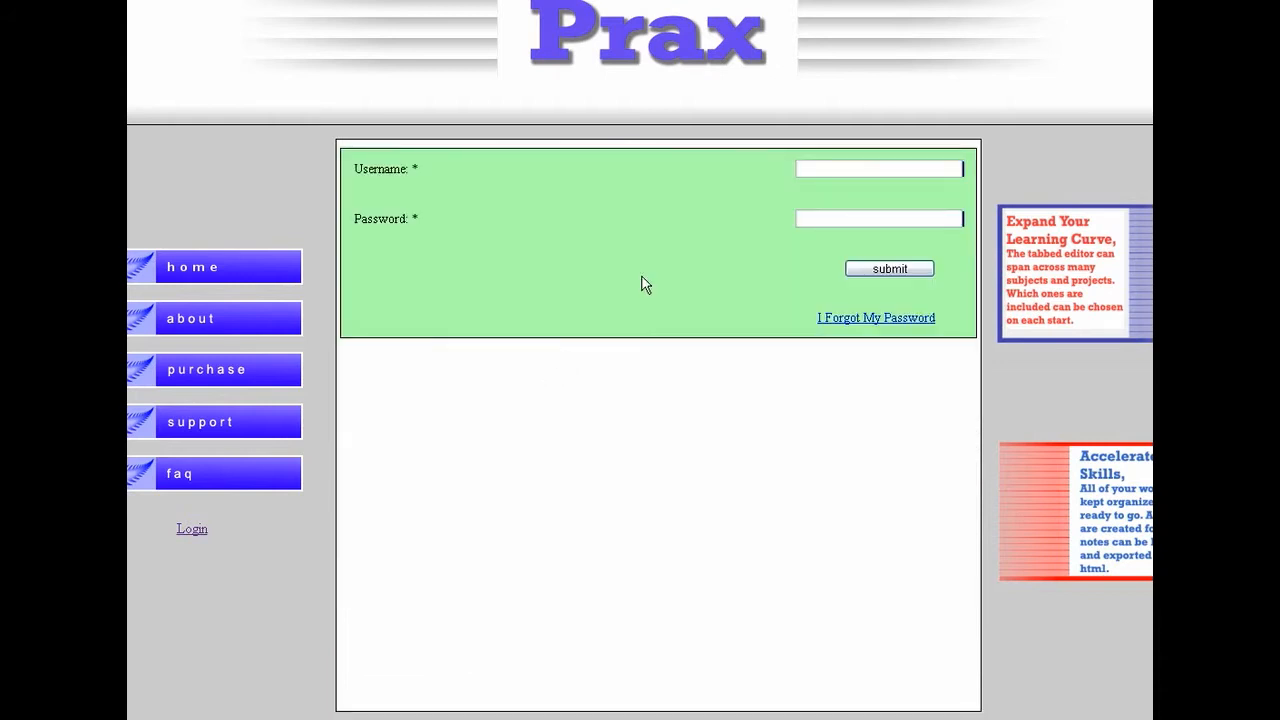
# Log in with the account username and password, then download the Windows package.
pyautogui.click(855, 170)
pyautogui.write('Demonstration')
pyautogui.click(856, 222)
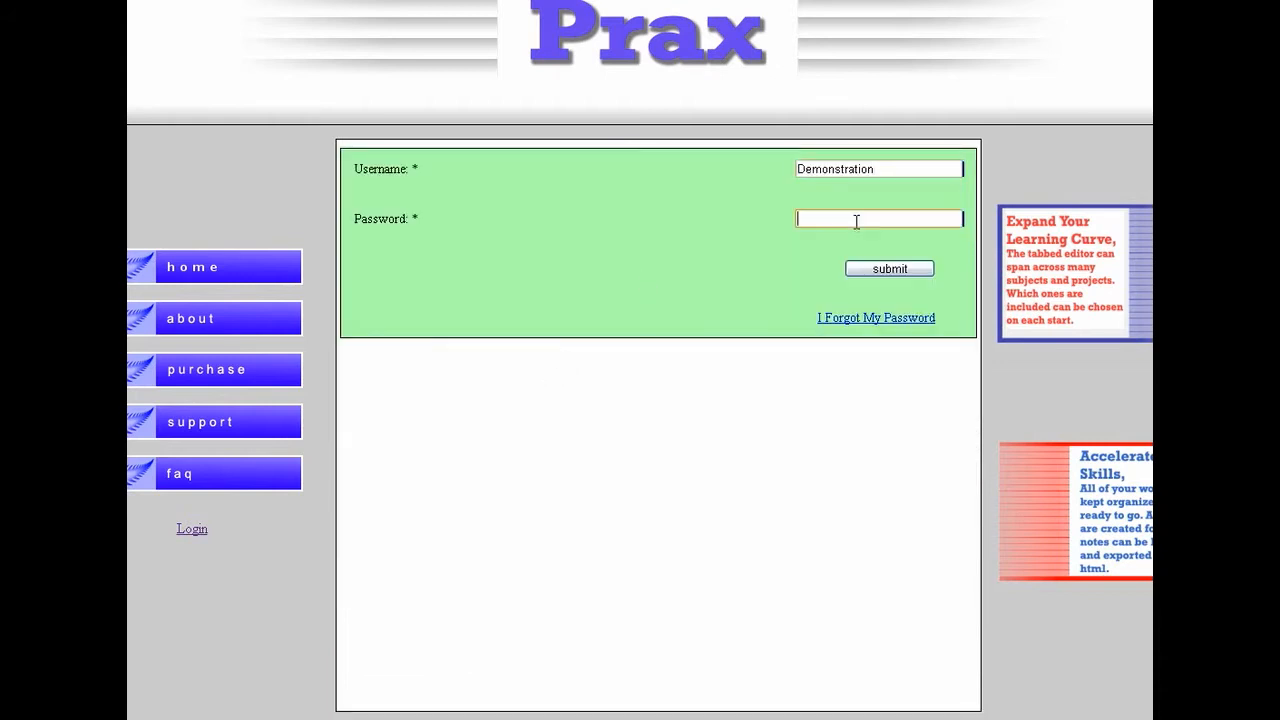
pyautogui.write('demodemo')
pyautogui.press('Return')
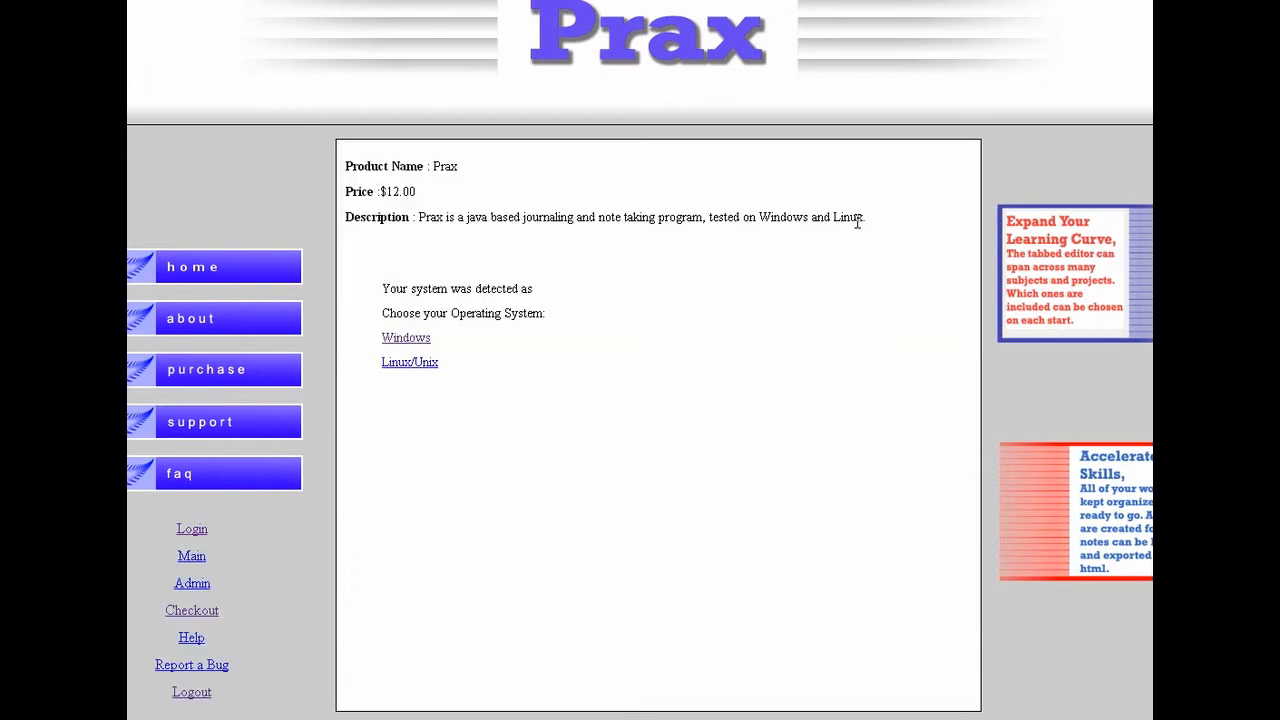
pyautogui.click(405, 340)
pyautogui.click(434, 447)
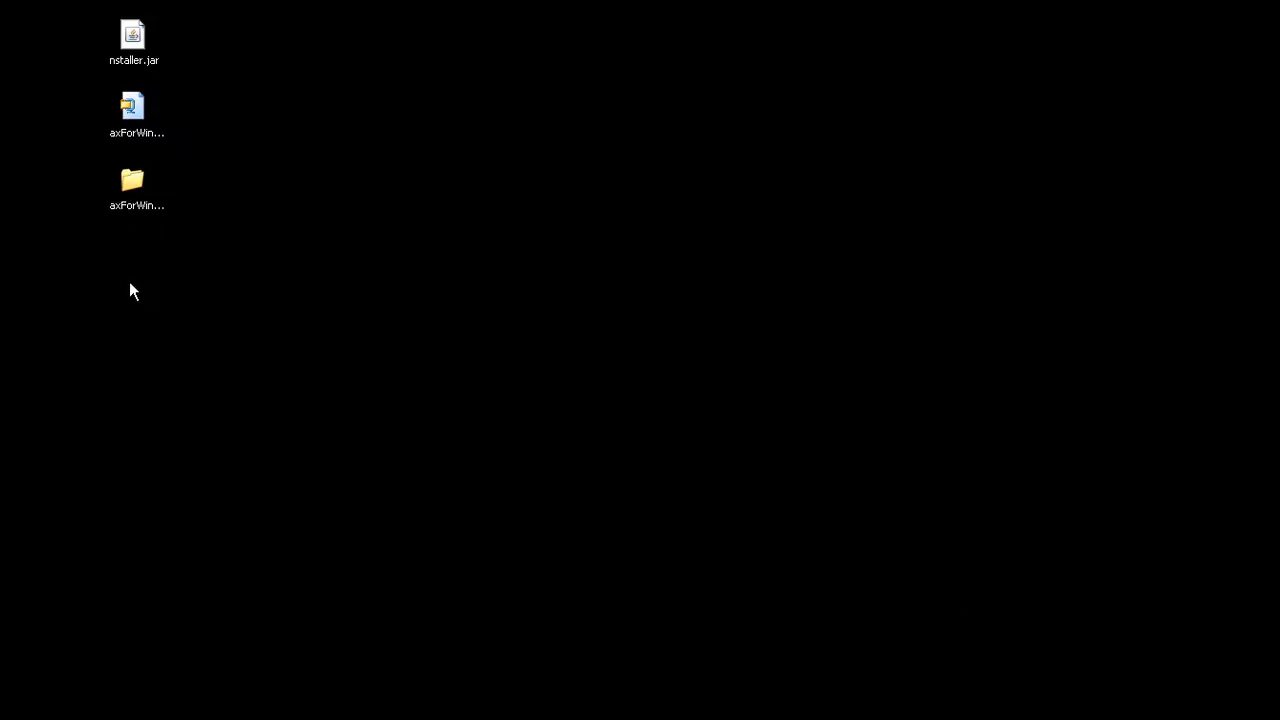
# Run Install.exe from the PraxForWindows folder and launch Prax from its new desktop shortcut.
pyautogui.click(134, 178)
pyautogui.click(258, 268)
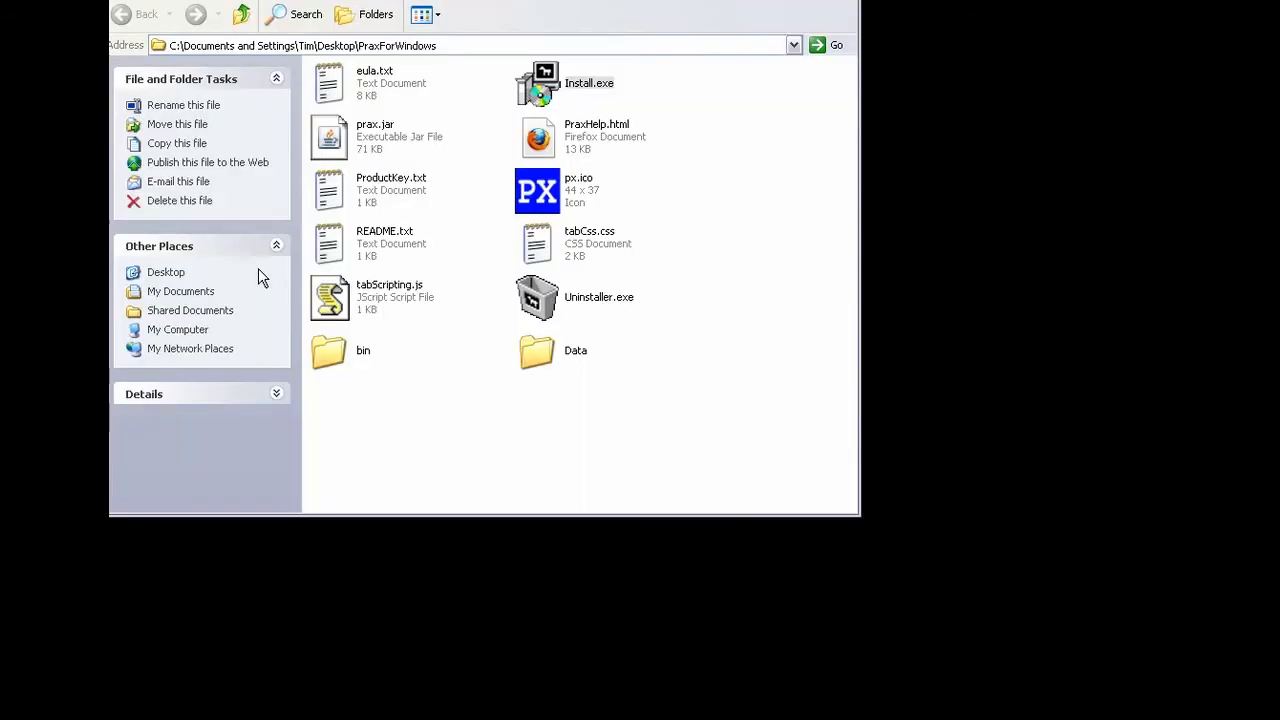
pyautogui.doubleClick(549, 90)
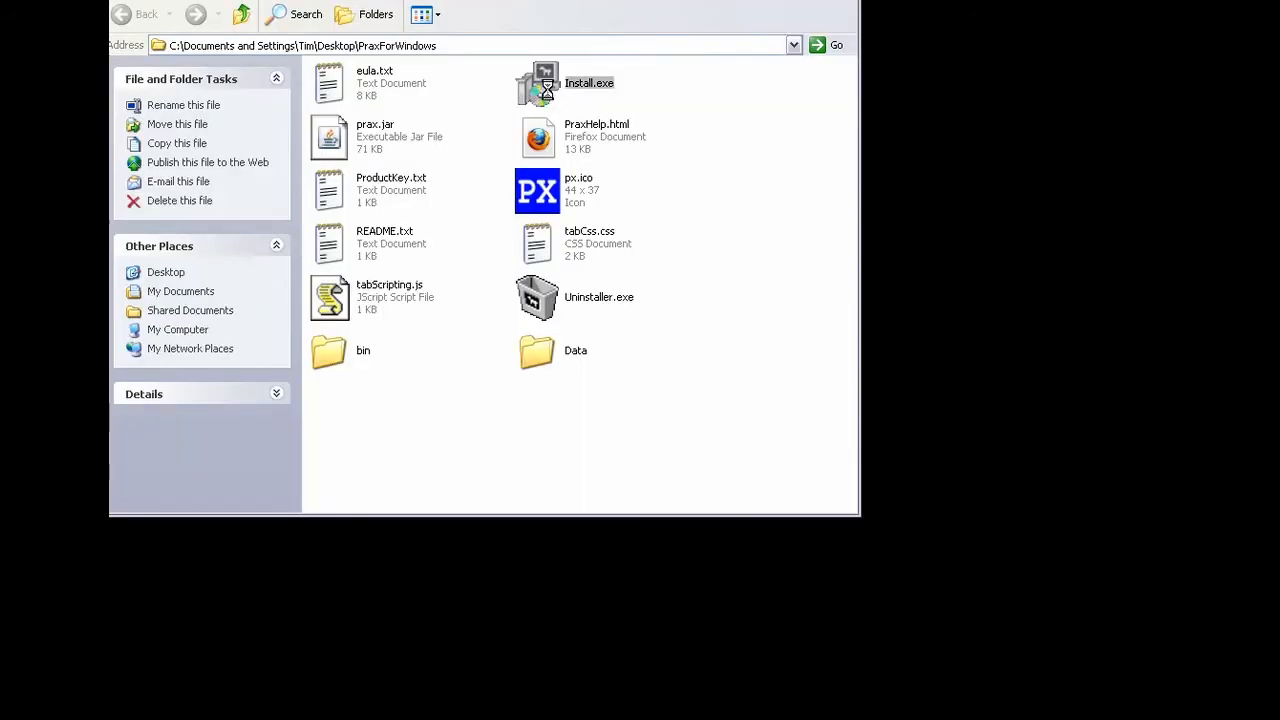
pyautogui.moveTo(516, 0); pyautogui.dragTo(794, 48)
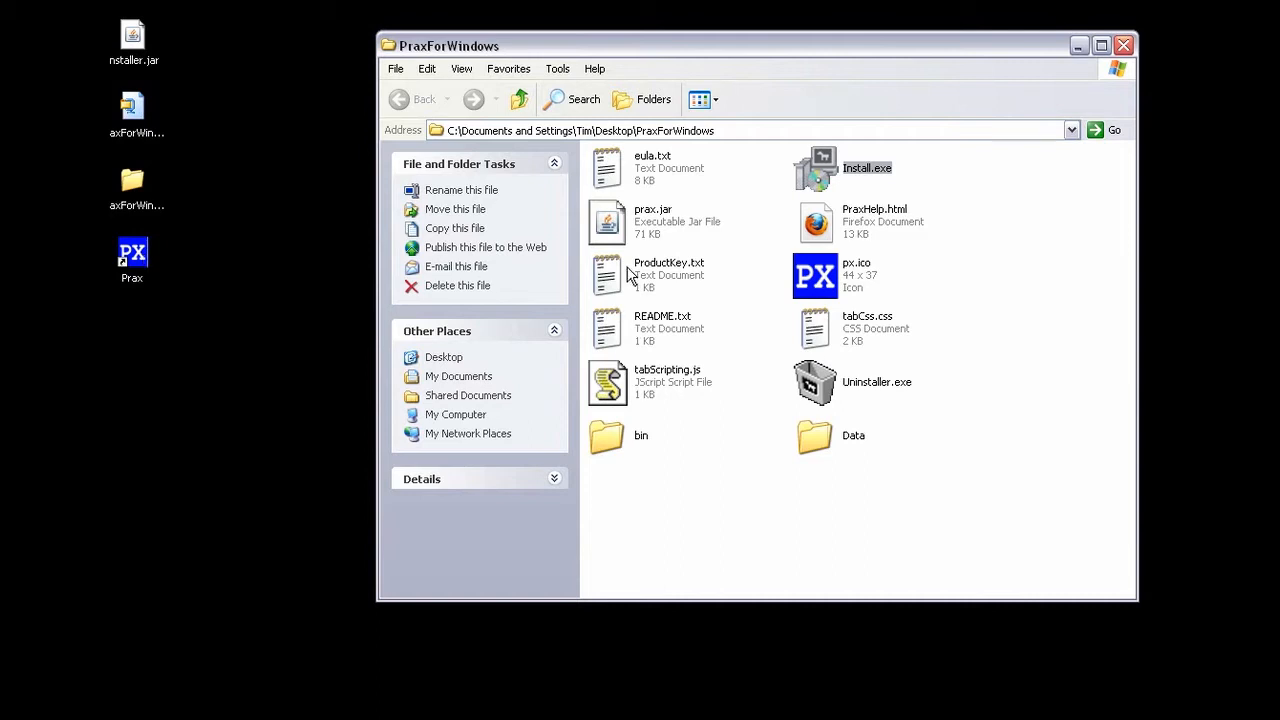
pyautogui.click(132, 250)
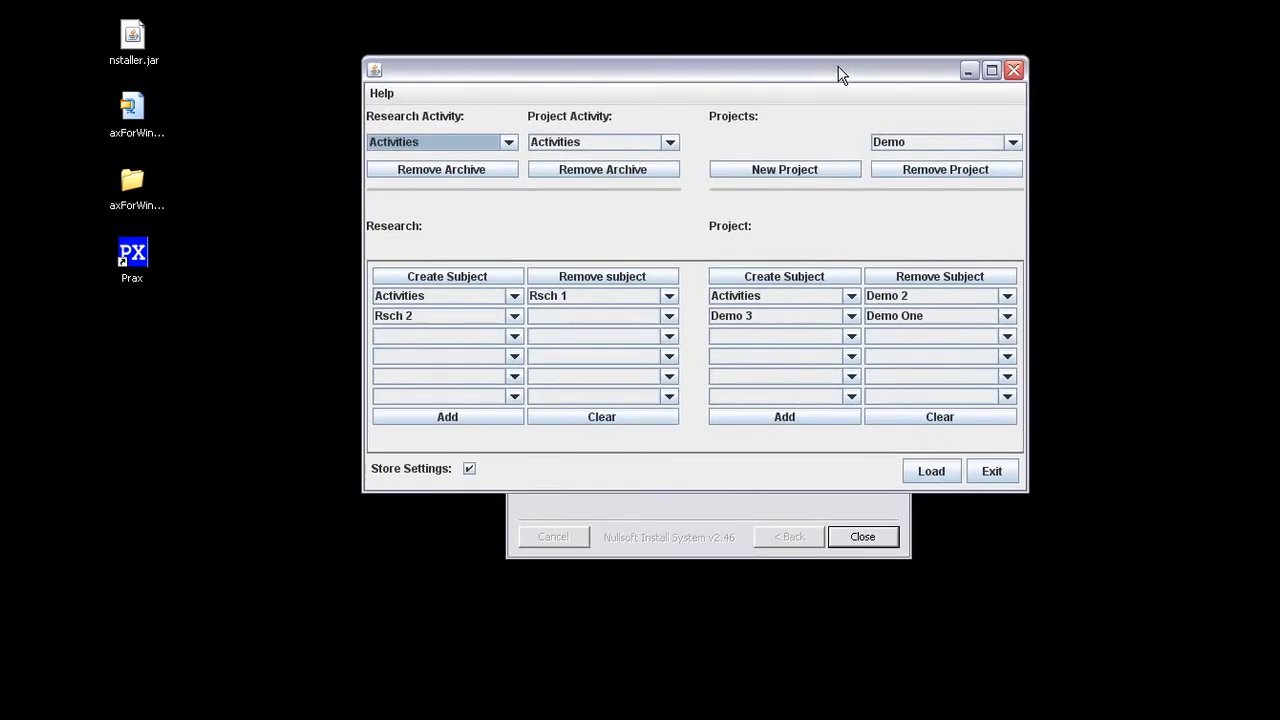
# Choose Research, then Demo, from the Projects dropdown and load the subjects.
pyautogui.click(914, 140)
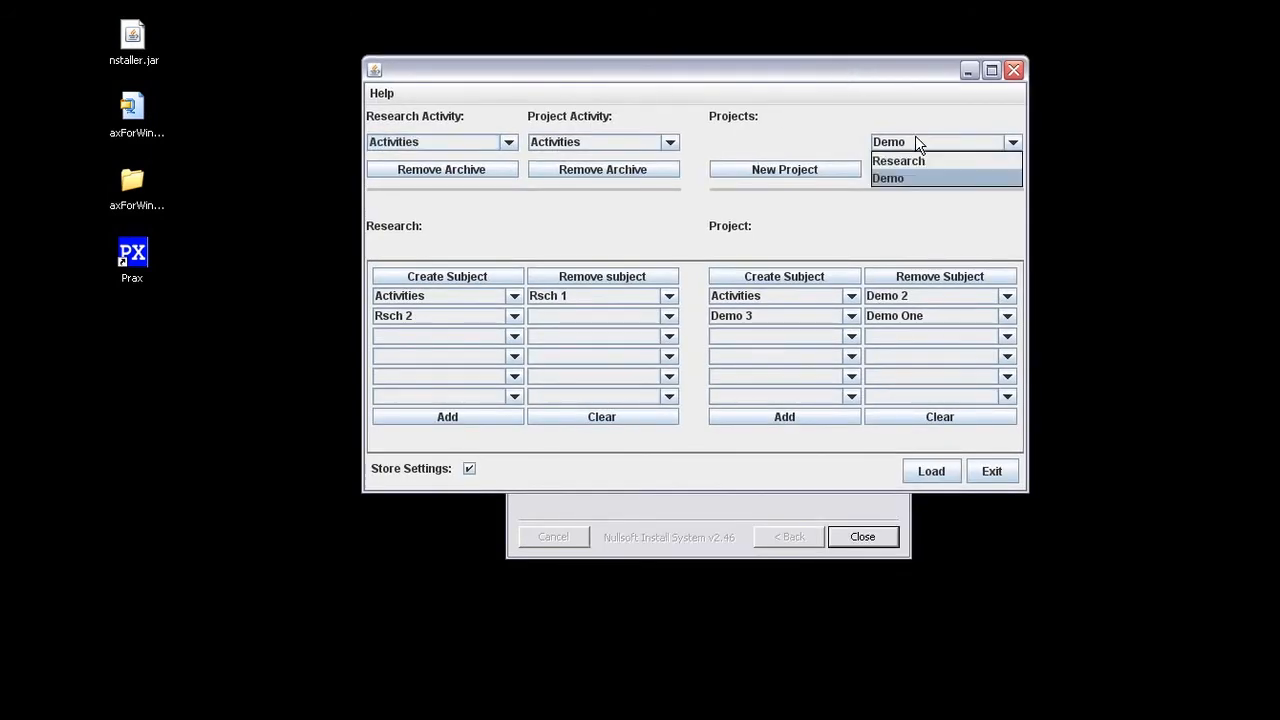
pyautogui.click(904, 163)
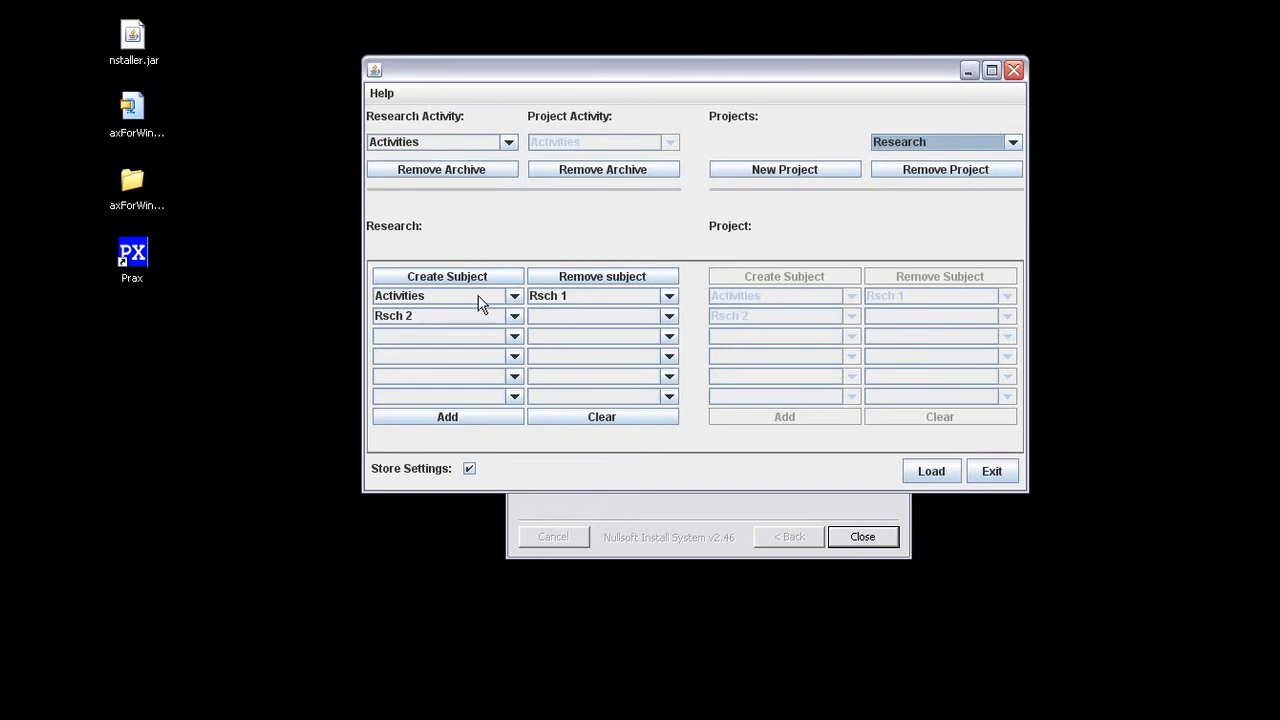
pyautogui.click(944, 148)
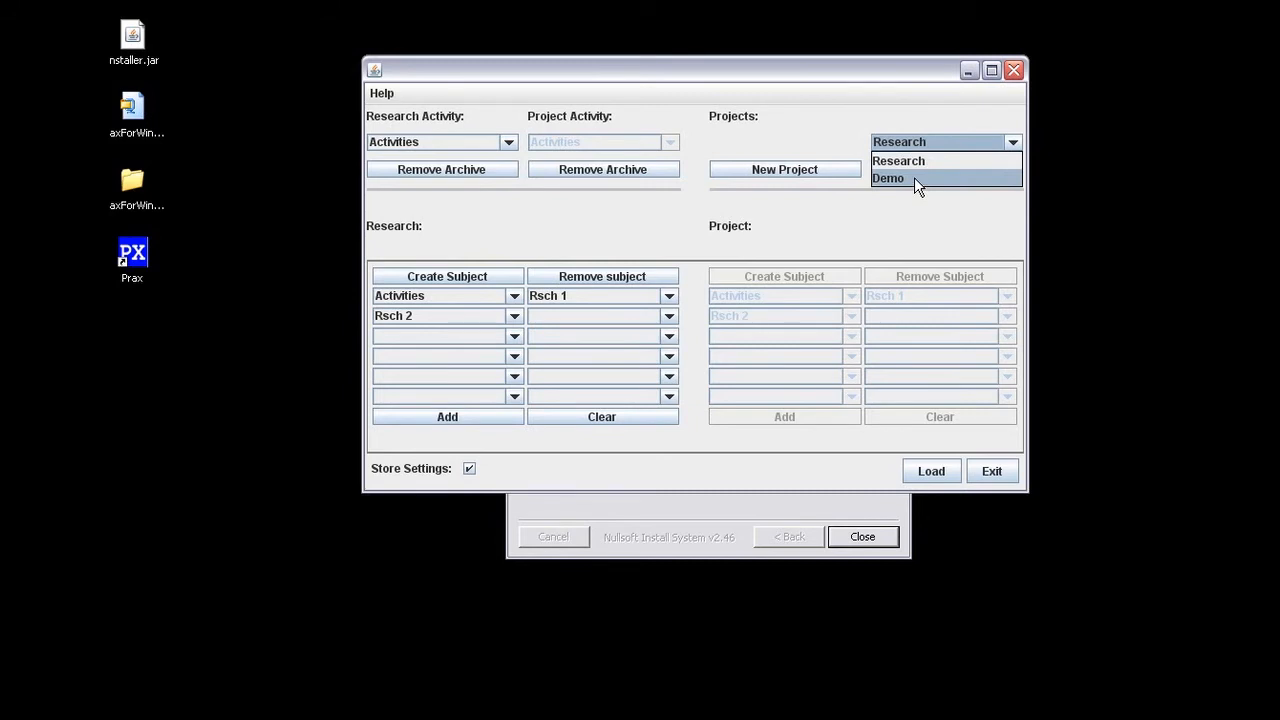
pyautogui.click(915, 178)
pyautogui.click(929, 471)
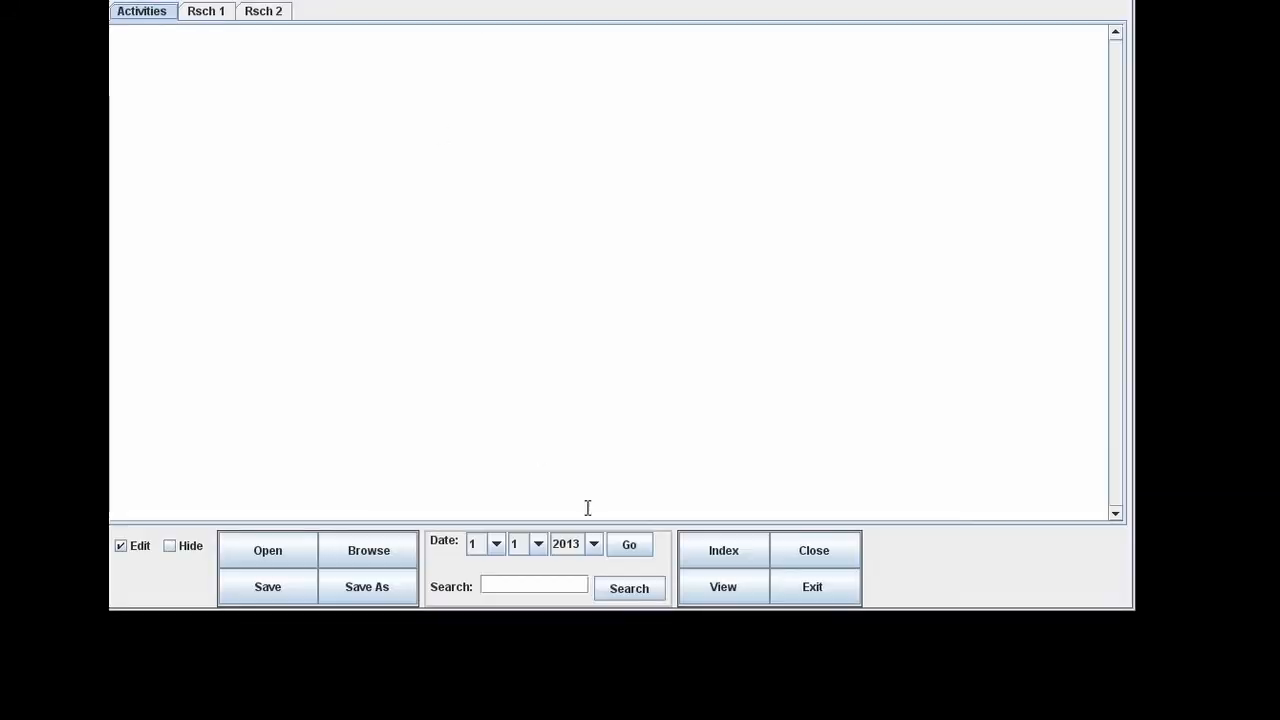
# Insert an August 31, 2013 date header in Activities, then switch to Rsch 1.
pyautogui.click(709, 556)
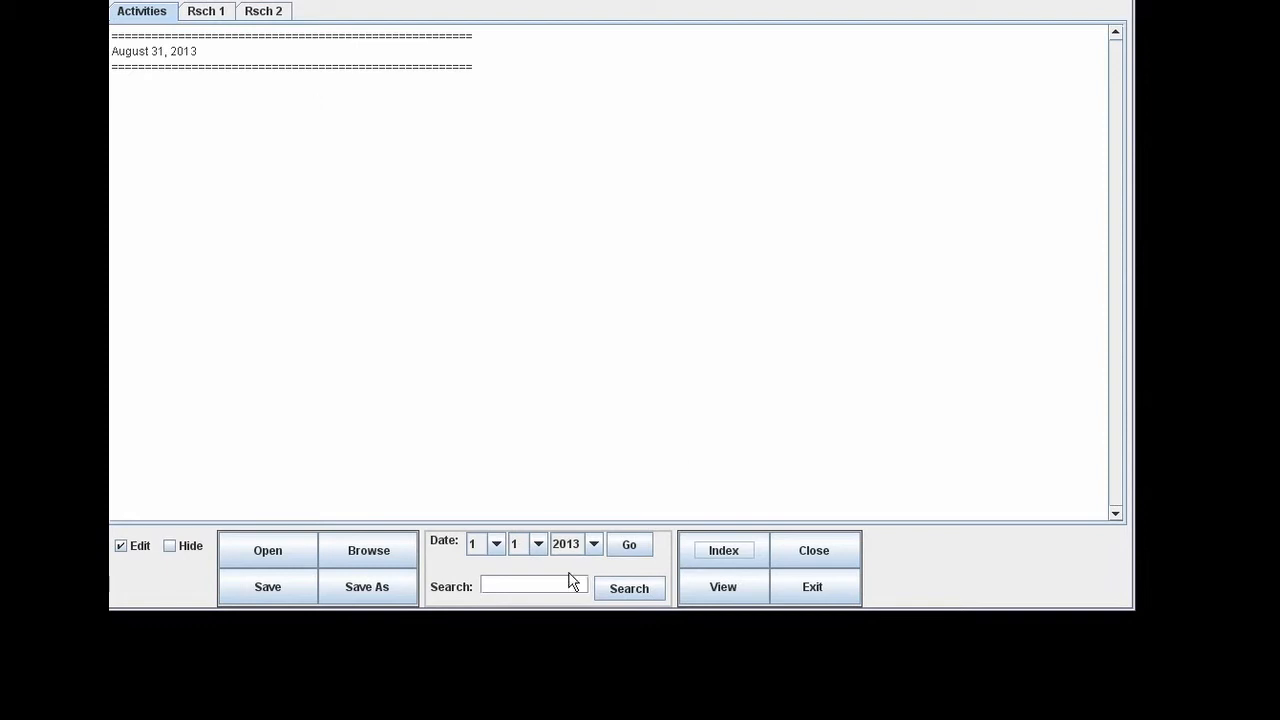
pyautogui.click(213, 17)
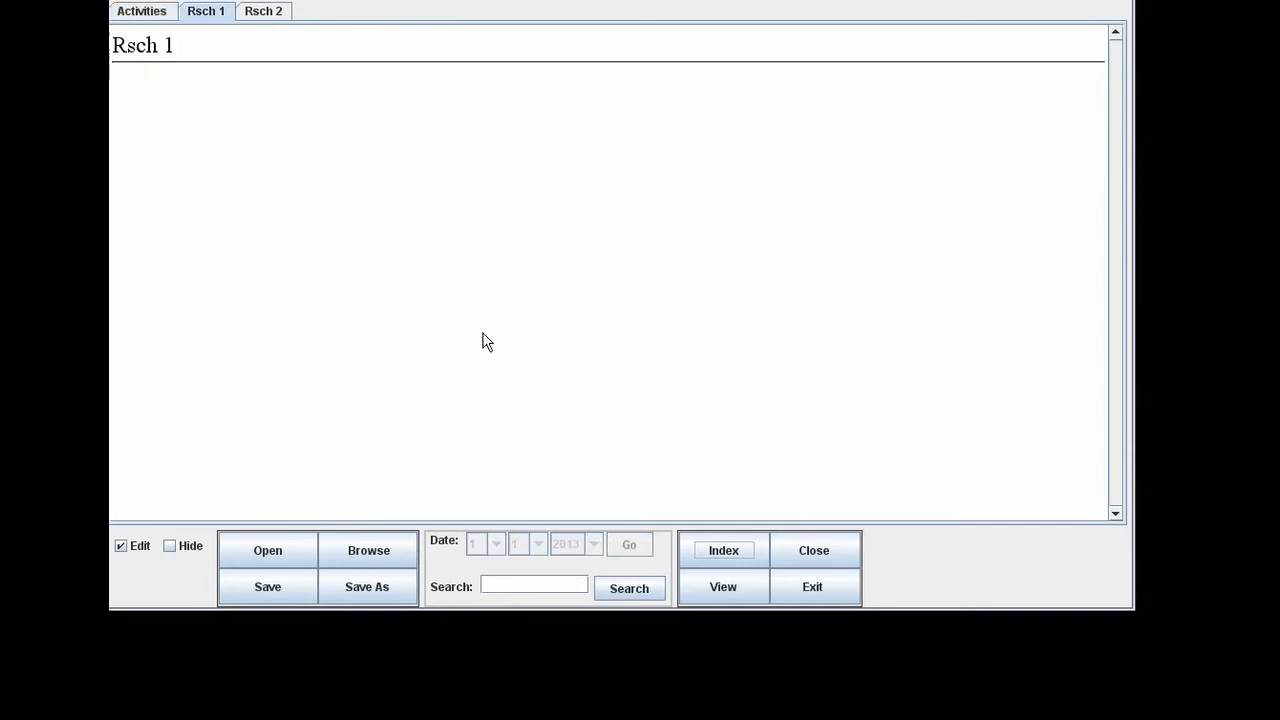
# Create an index entry named 'One' in Rsch 1, then switch to the Demo project's subjects.
pyautogui.click(722, 543)
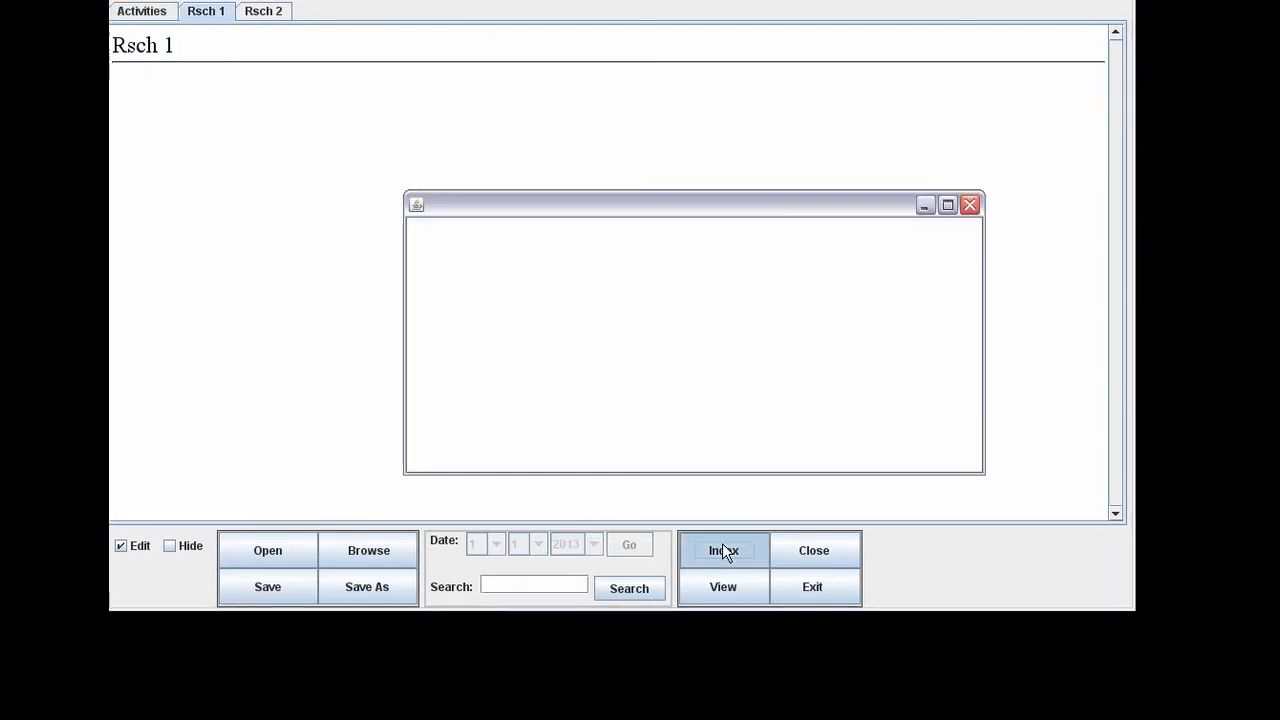
pyautogui.click(640, 451)
pyautogui.write('One')
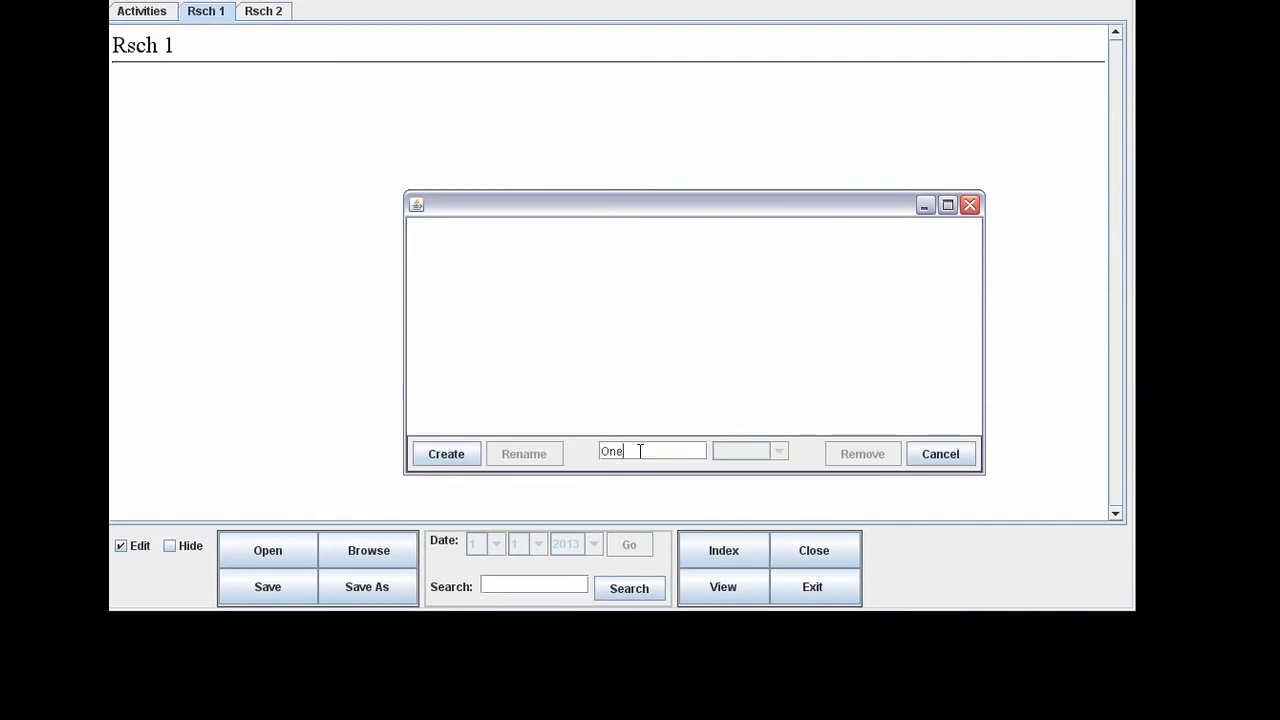
pyautogui.click(450, 456)
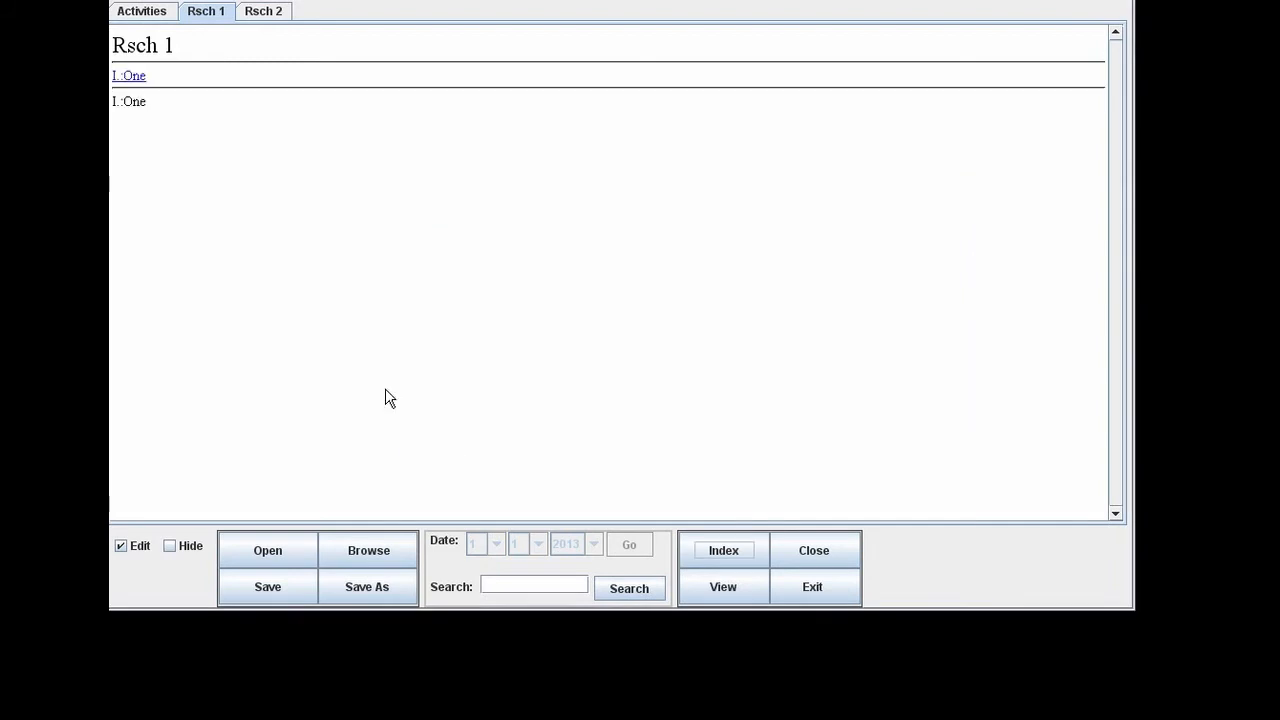
pyautogui.click(700, 586)
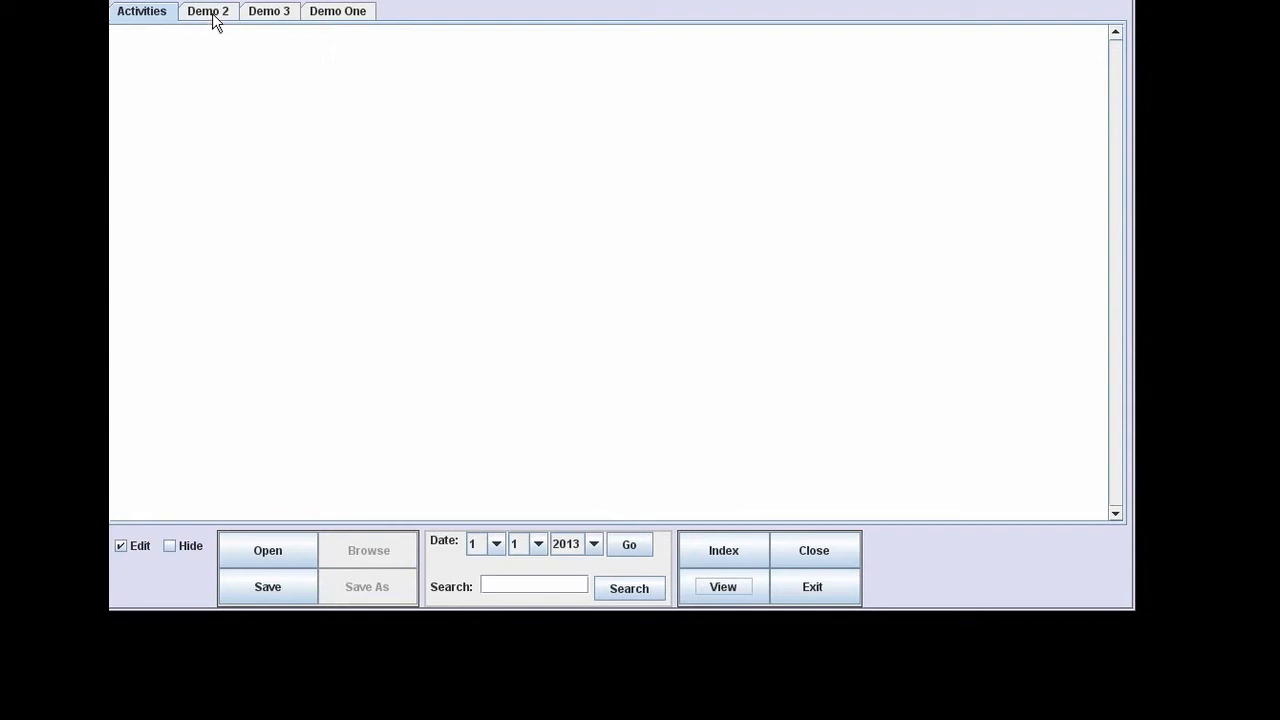
# Browse the Demo 2, Demo 3 and Demo One tabs, then start a new index entry in Demo 2.
pyautogui.click(735, 596)
pyautogui.click(735, 596)
pyautogui.click(217, 16)
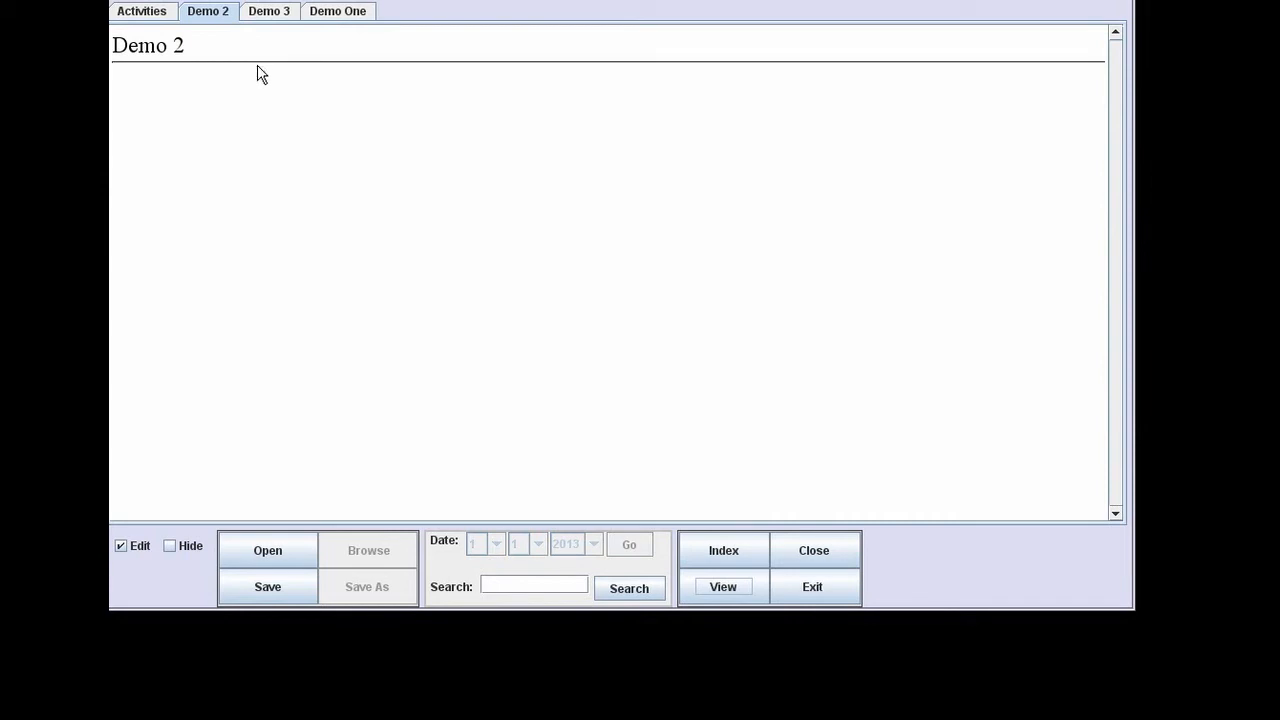
pyautogui.click(279, 20)
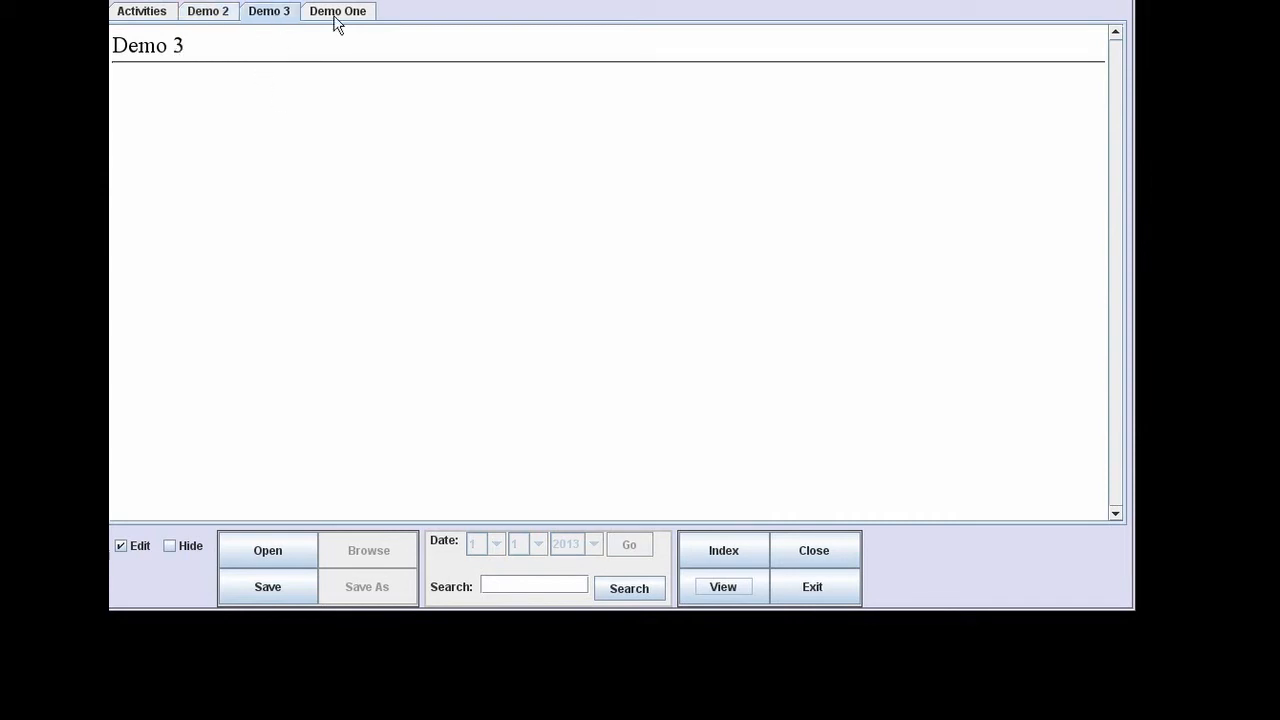
pyautogui.click(345, 22)
pyautogui.click(226, 20)
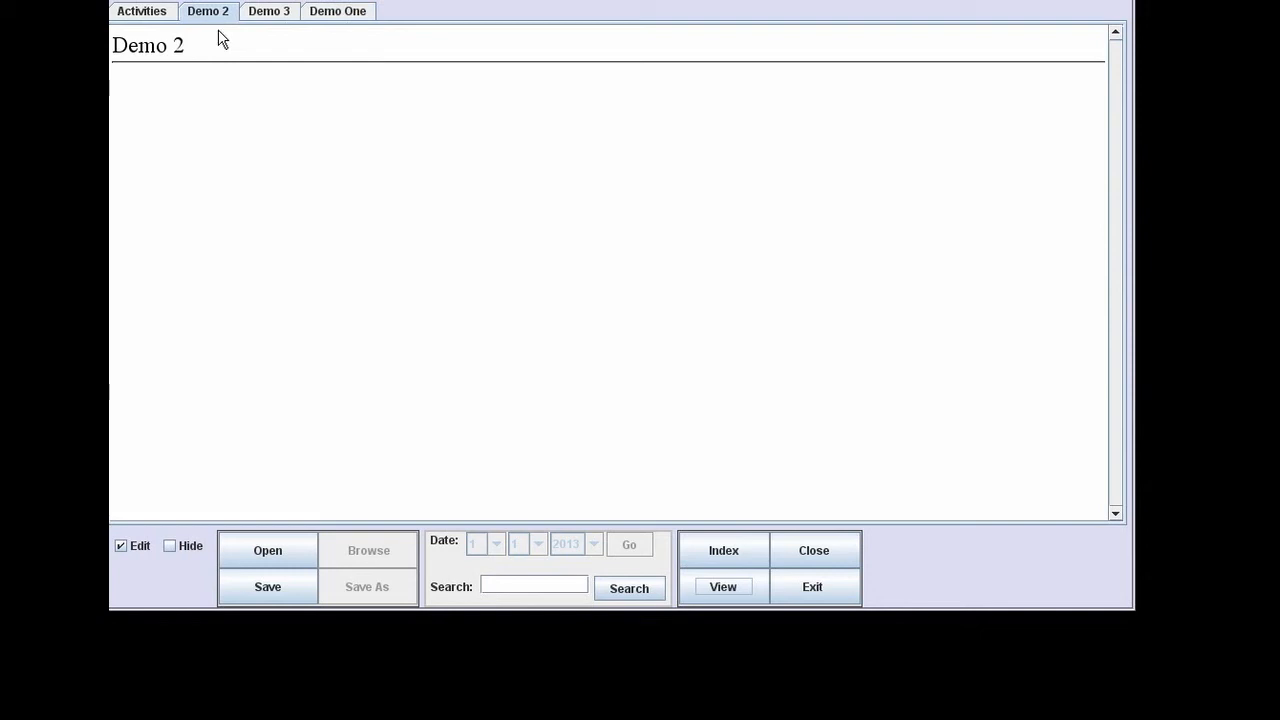
pyautogui.click(714, 549)
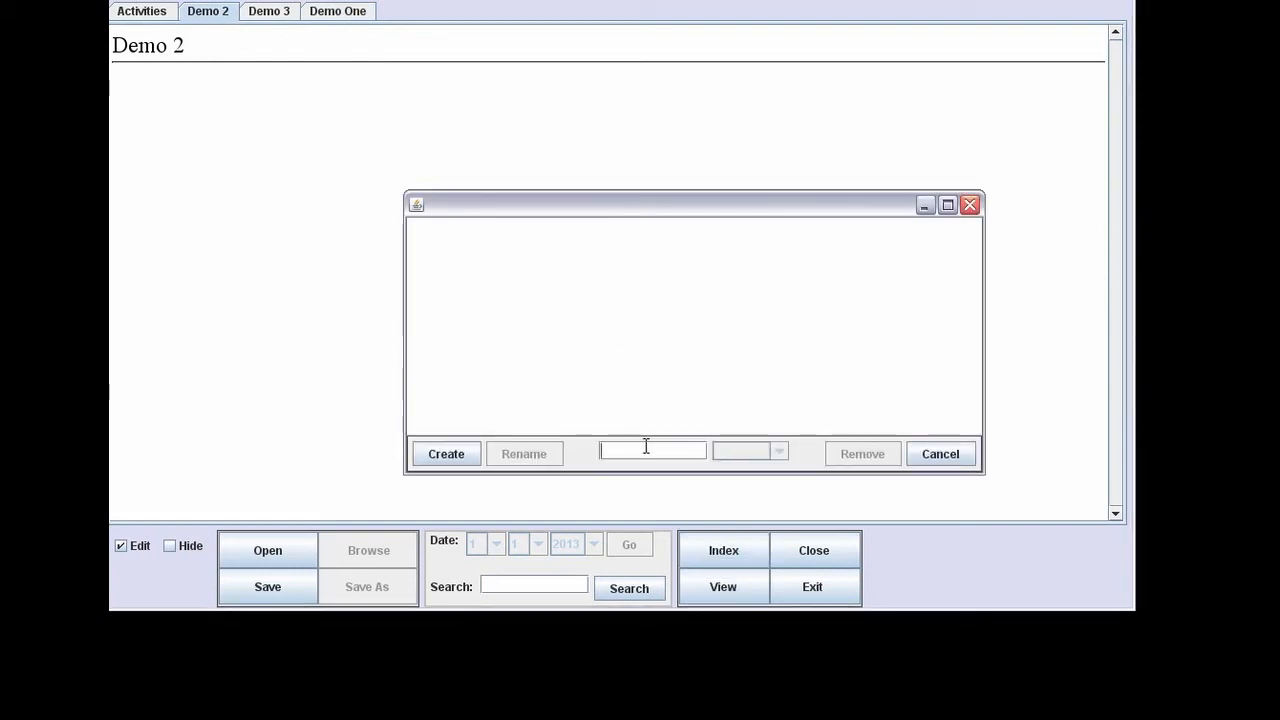
# Create index entry 'One' and add 'SubItems' beneath it.
pyautogui.write('One')
pyautogui.press('Return')
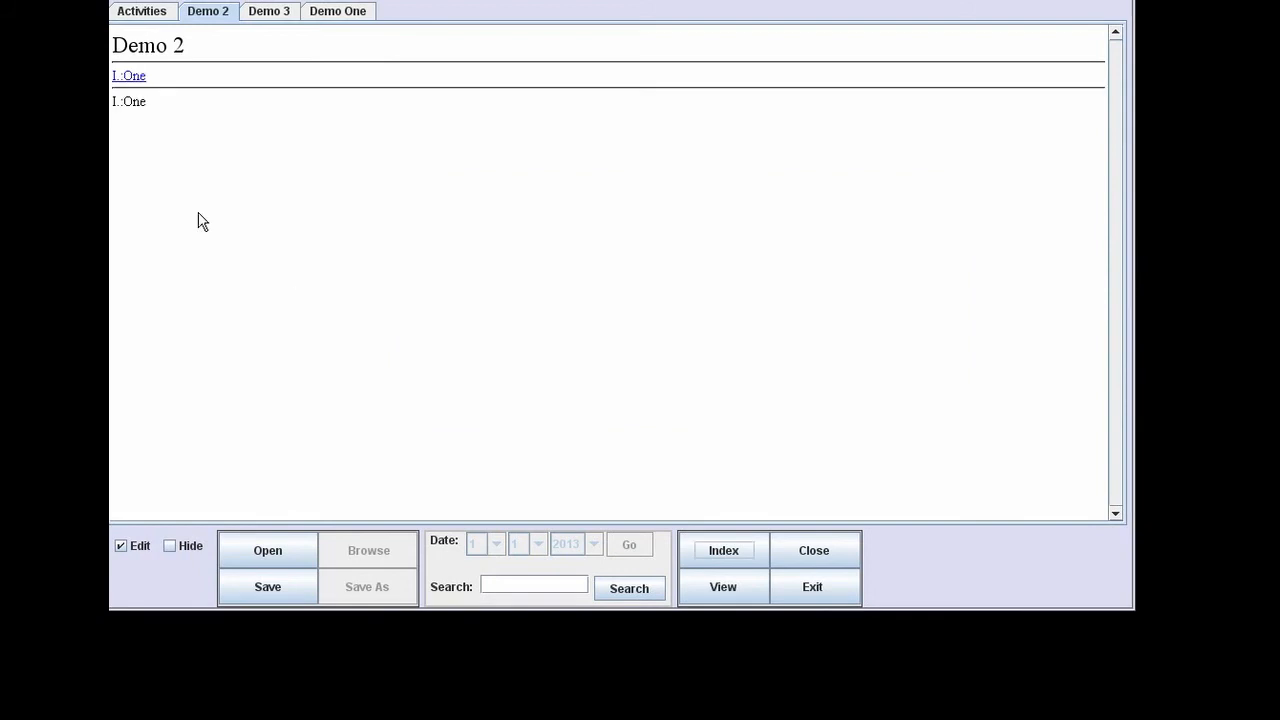
pyautogui.click(722, 552)
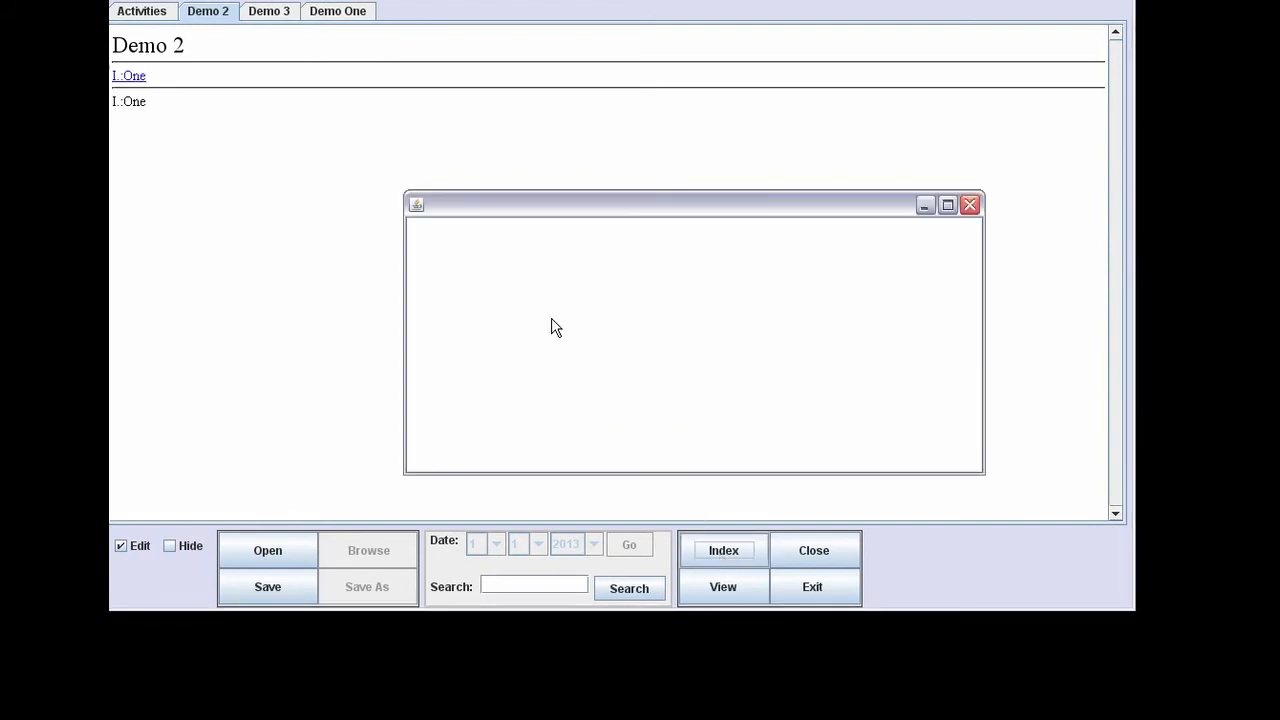
pyautogui.click(447, 232)
pyautogui.click(622, 452)
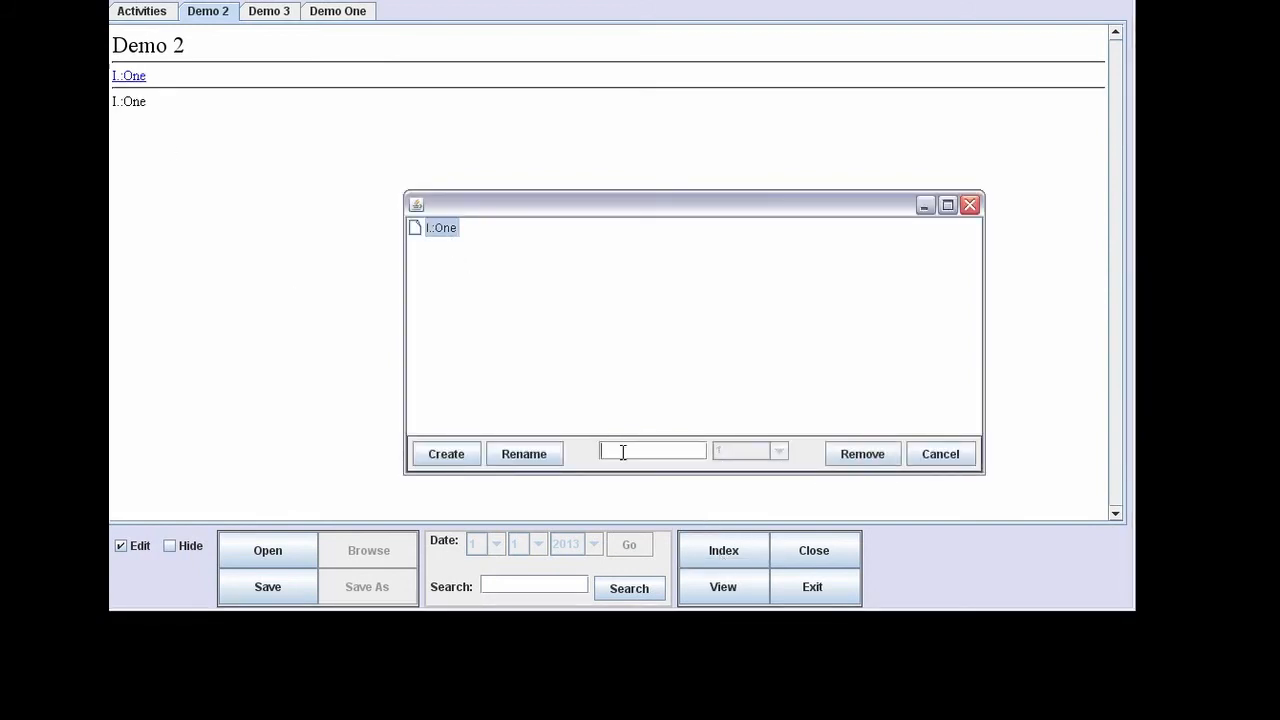
pyautogui.write('SubItems')
pyautogui.click(449, 453)
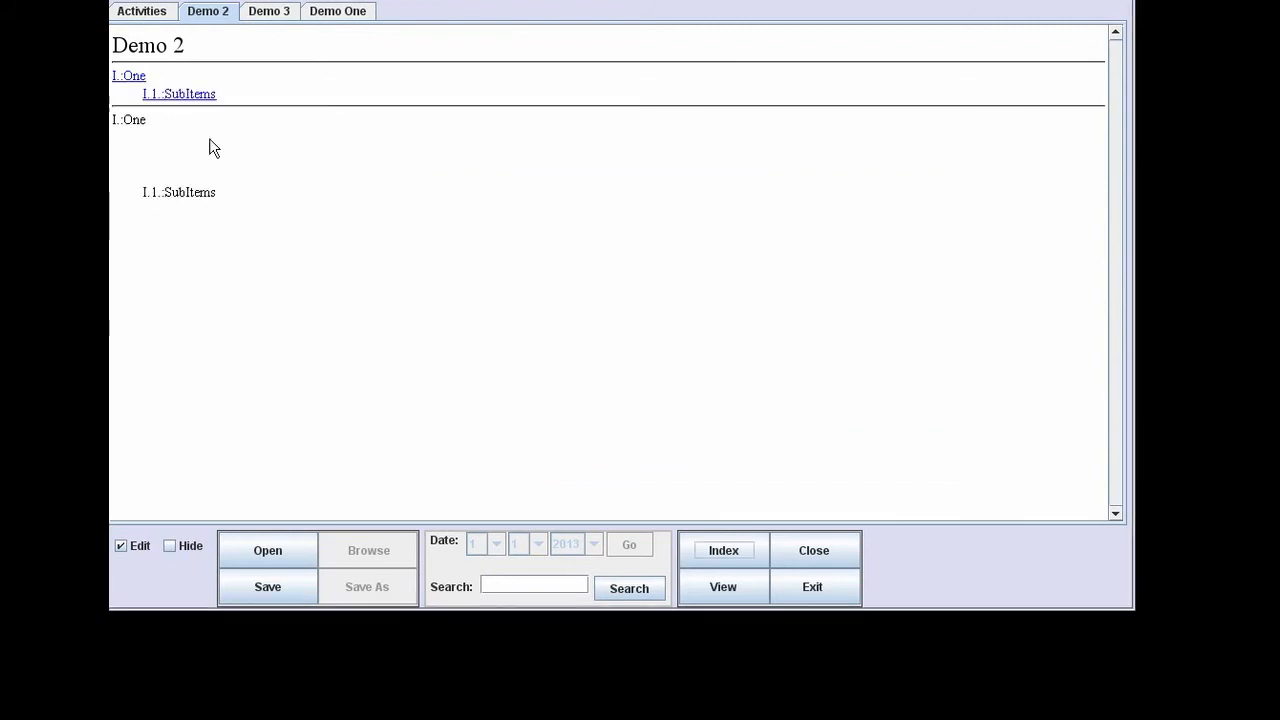
# Append 'Two' as a second sub-entry under One.
pyautogui.click(749, 551)
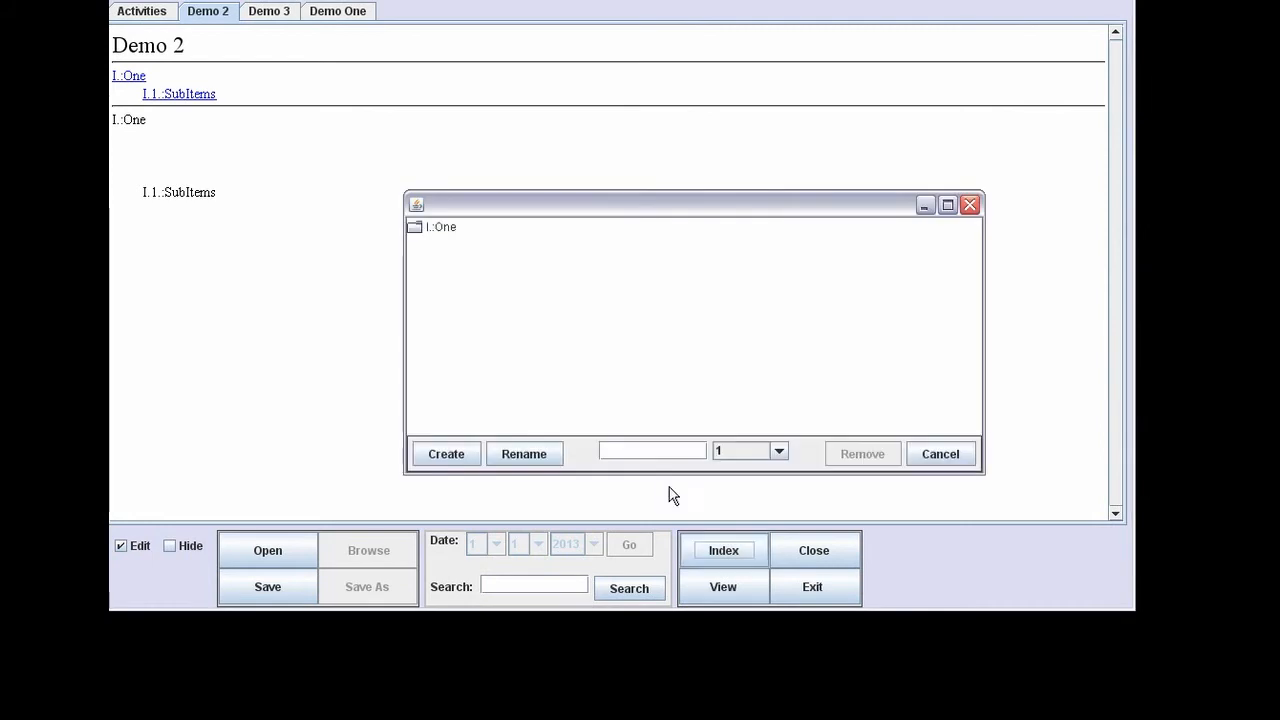
pyautogui.doubleClick(445, 226)
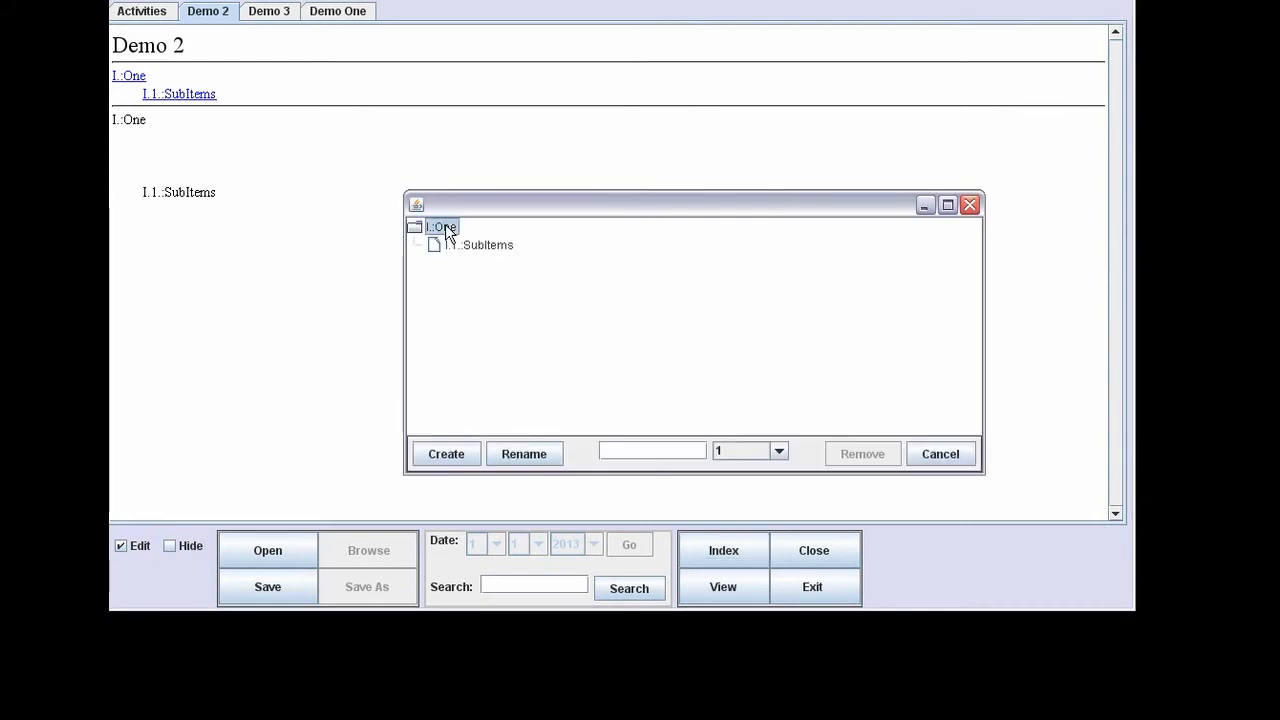
pyautogui.click(689, 449)
pyautogui.write('Two')
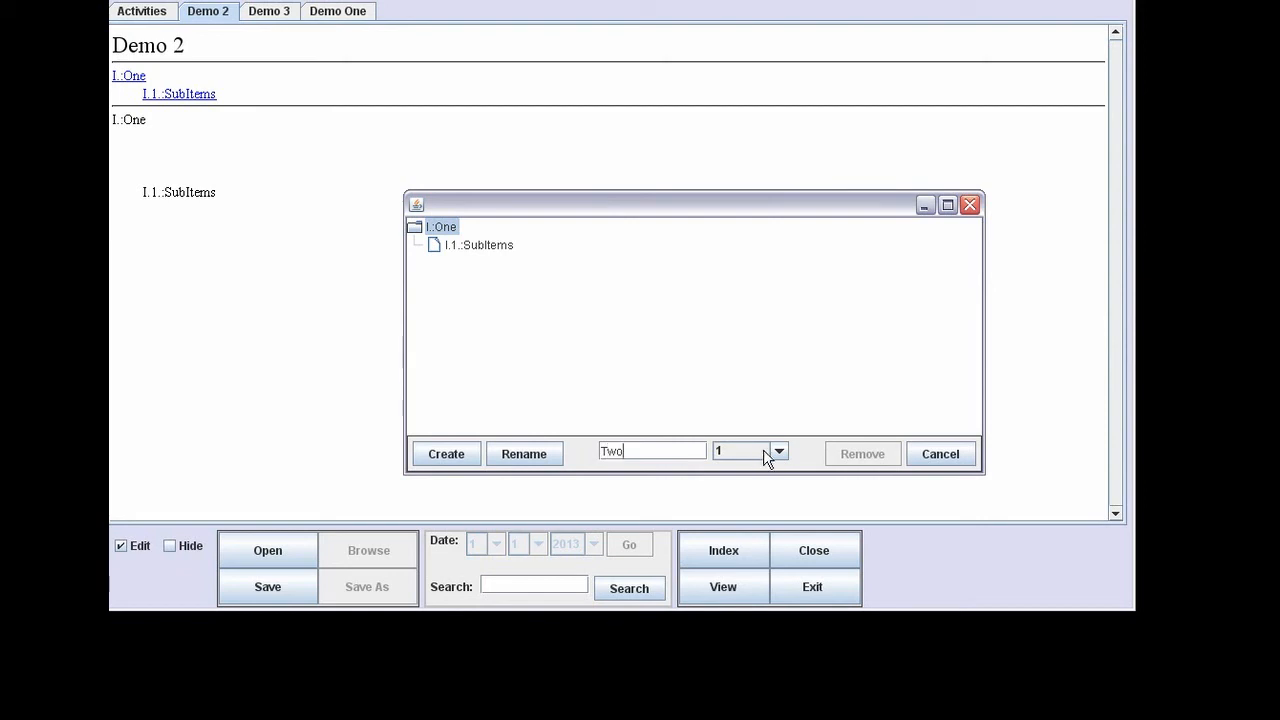
pyautogui.click(760, 452)
pyautogui.click(741, 485)
pyautogui.click(446, 454)
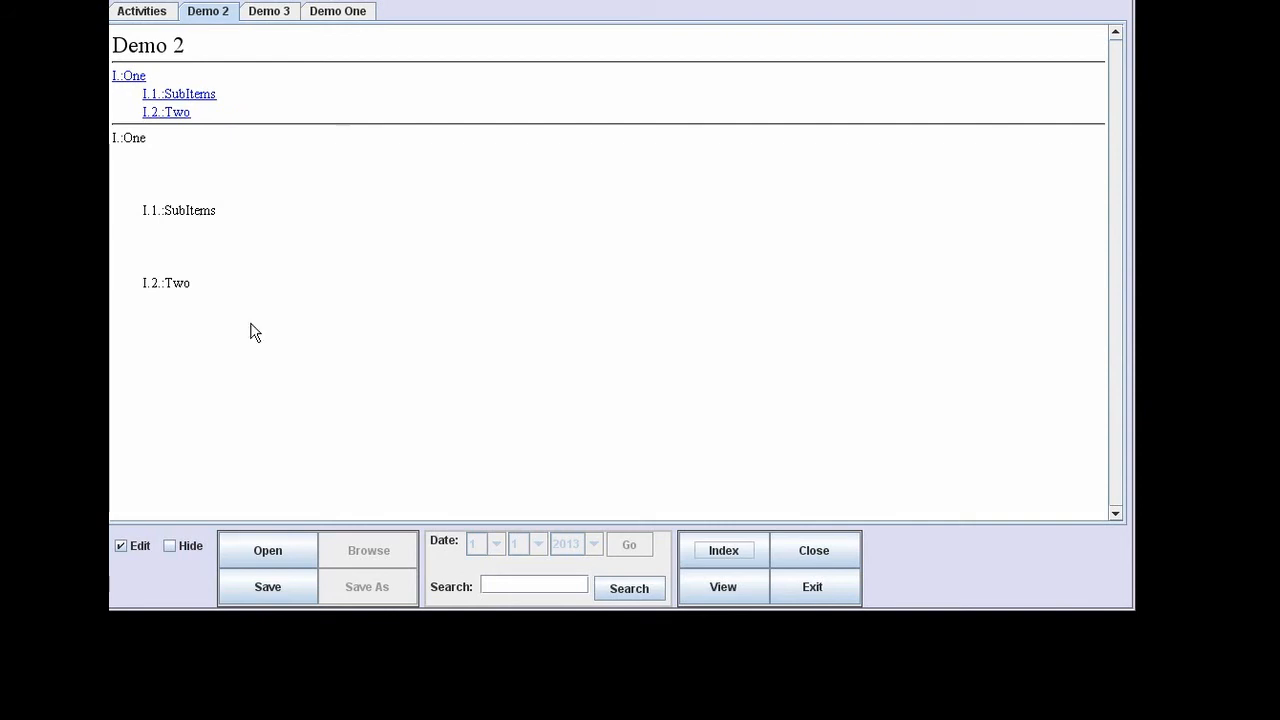
# Append a top-level entry 'New Root' and add blank lines before it.
pyautogui.click(745, 550)
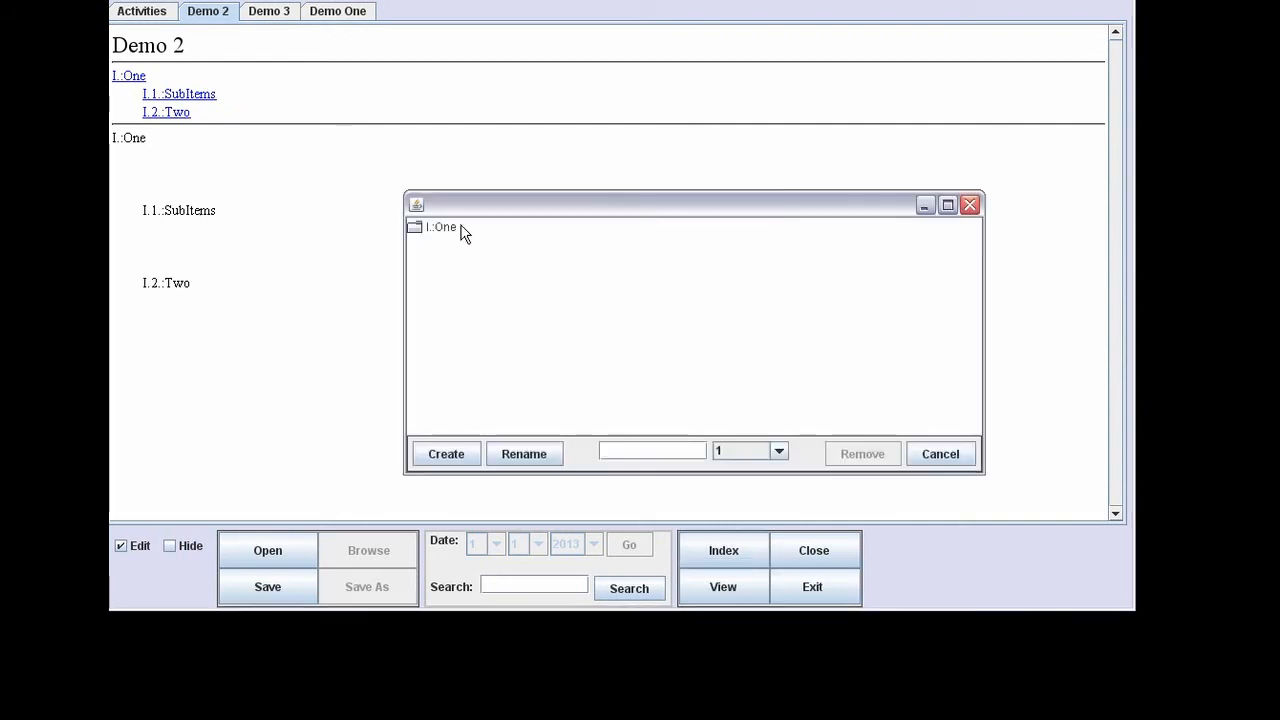
pyautogui.write('New Root')
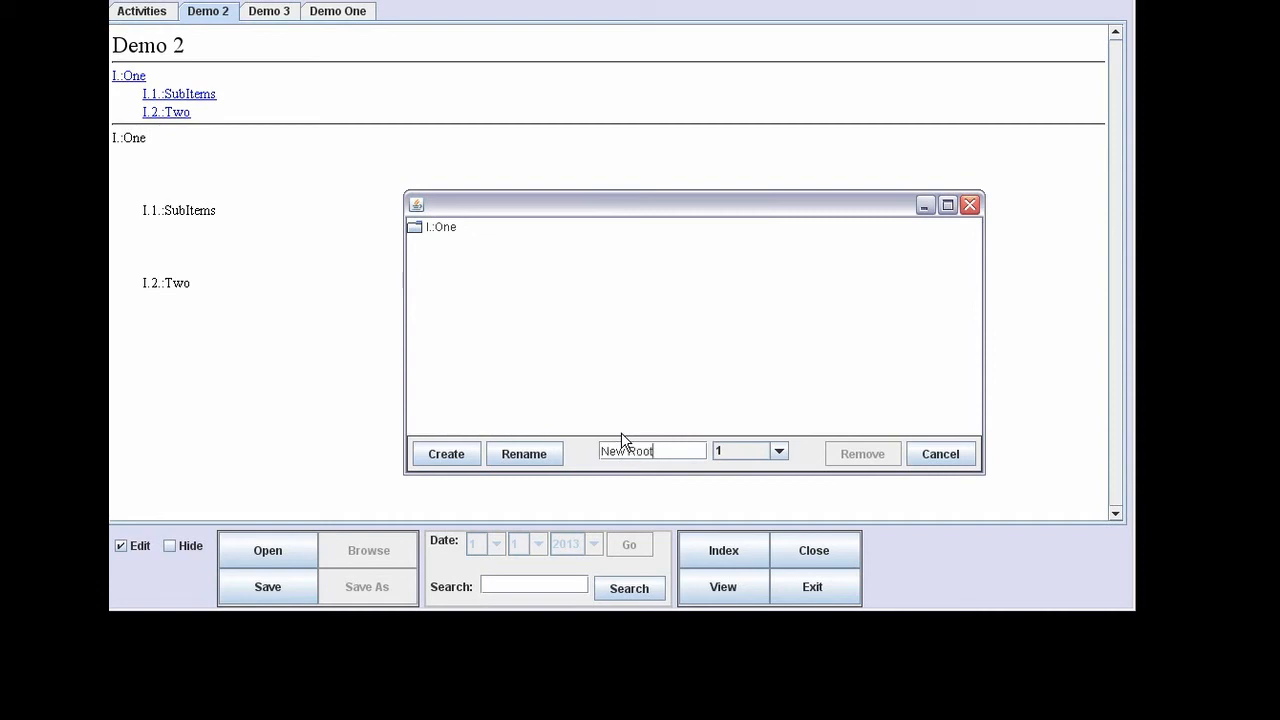
pyautogui.click(740, 452)
pyautogui.click(748, 490)
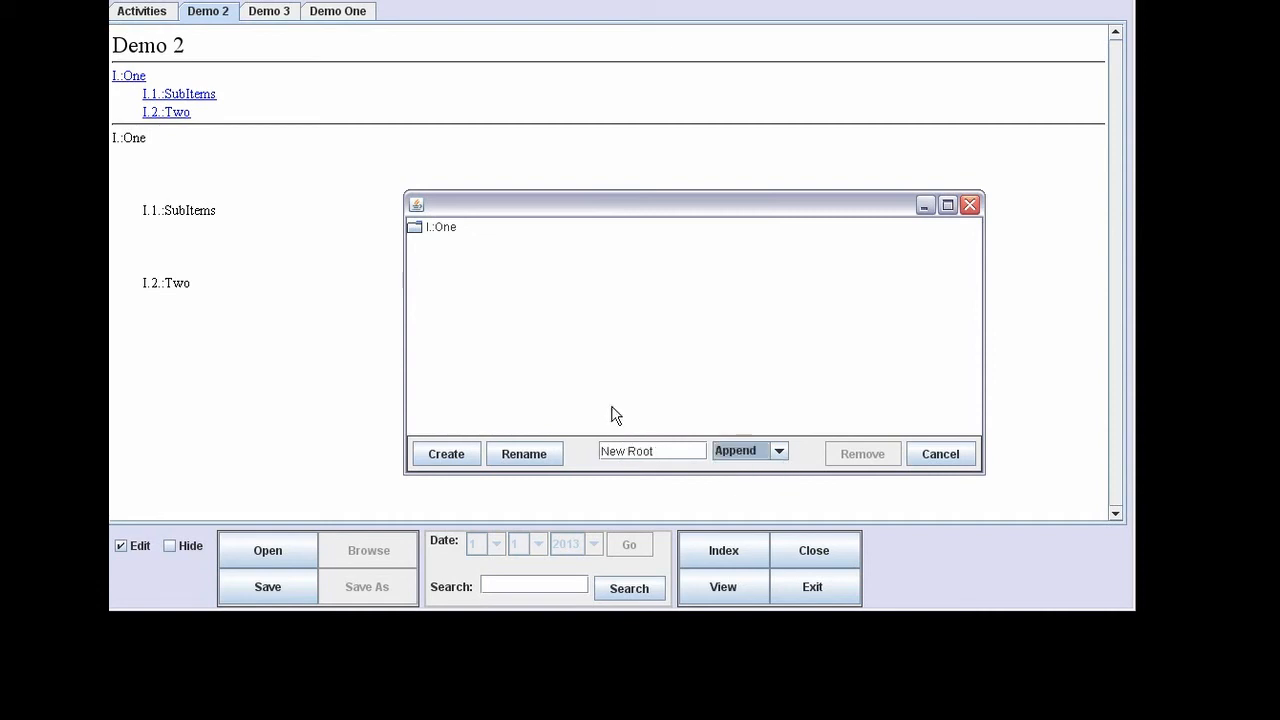
pyautogui.click(450, 453)
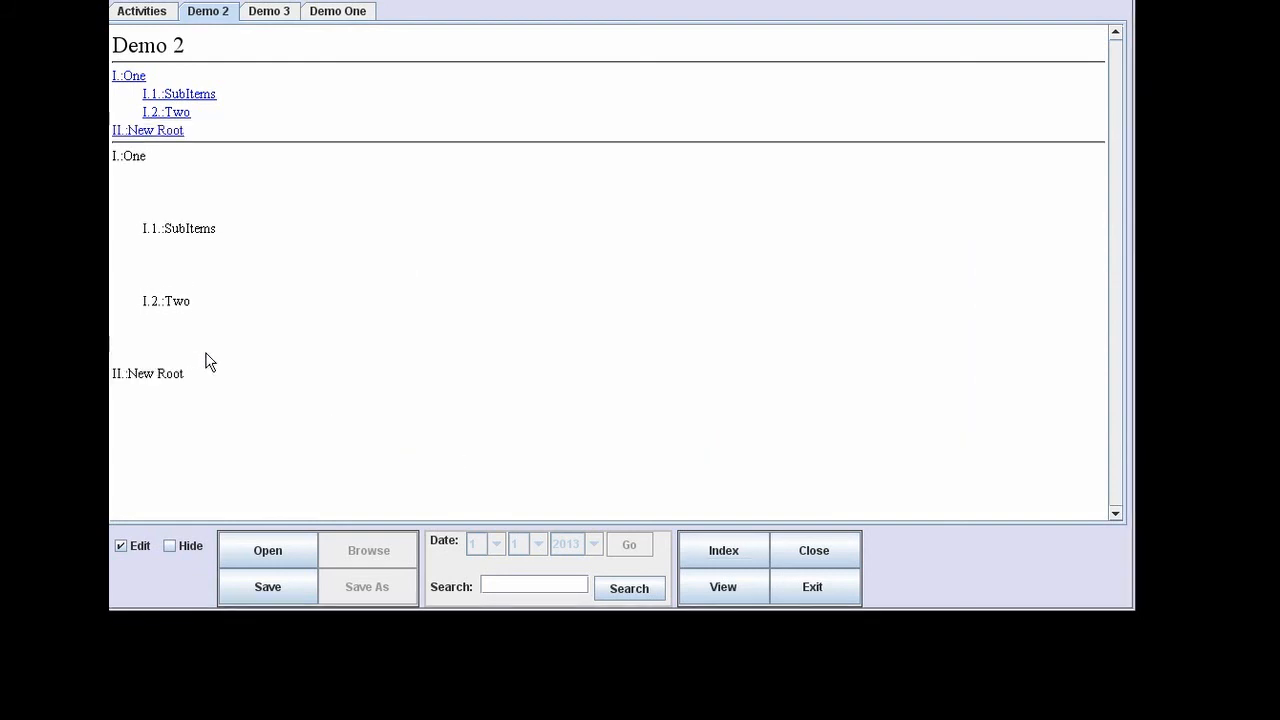
pyautogui.press('Return')
pyautogui.press('Return')
pyautogui.press('Return')
pyautogui.press('Return')
pyautogui.press('Return')
pyautogui.press('Return')
pyautogui.press('Return')
pyautogui.press('Return')
pyautogui.press('Return')
pyautogui.press('Return')
pyautogui.press('Return')
pyautogui.press('Return')
pyautogui.press('Return')
pyautogui.press('Return')
pyautogui.press('Return')
pyautogui.press('Return')
pyautogui.press('Return')
pyautogui.press('Return')
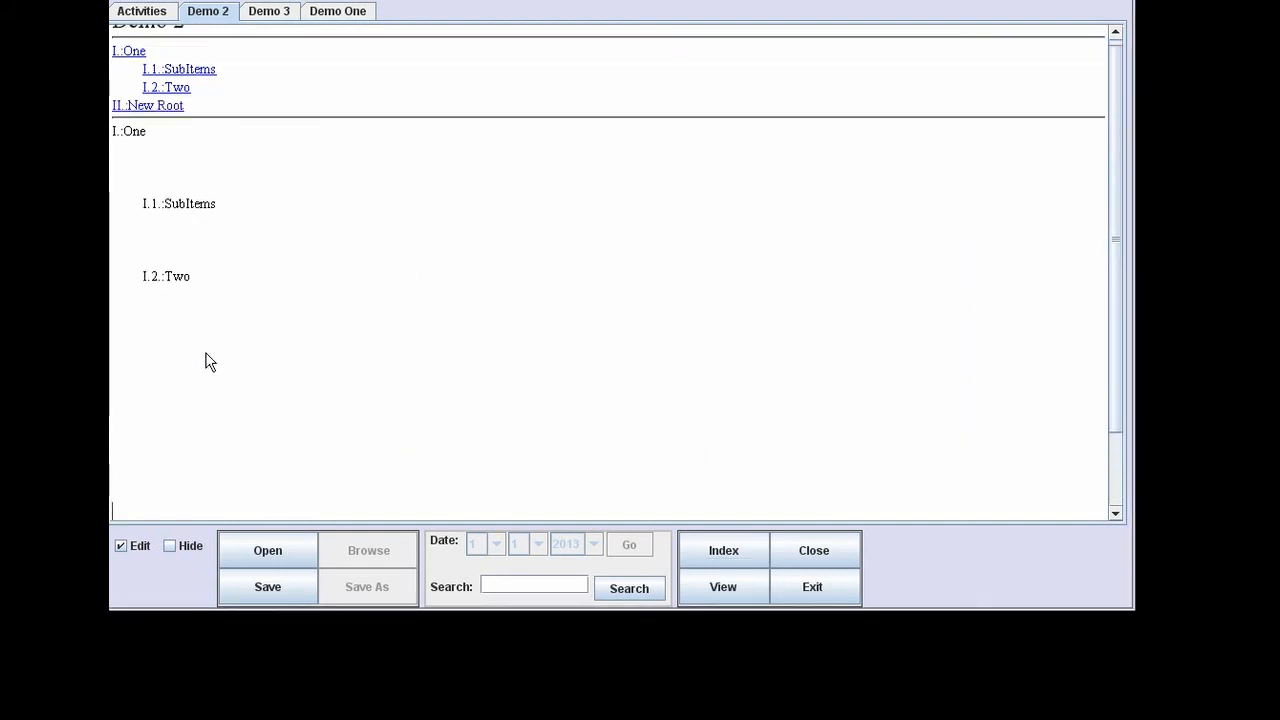
# Follow the II.:New Root link, then start exporting the notes from the File menu.
pyautogui.scroll(4, 211, 360)
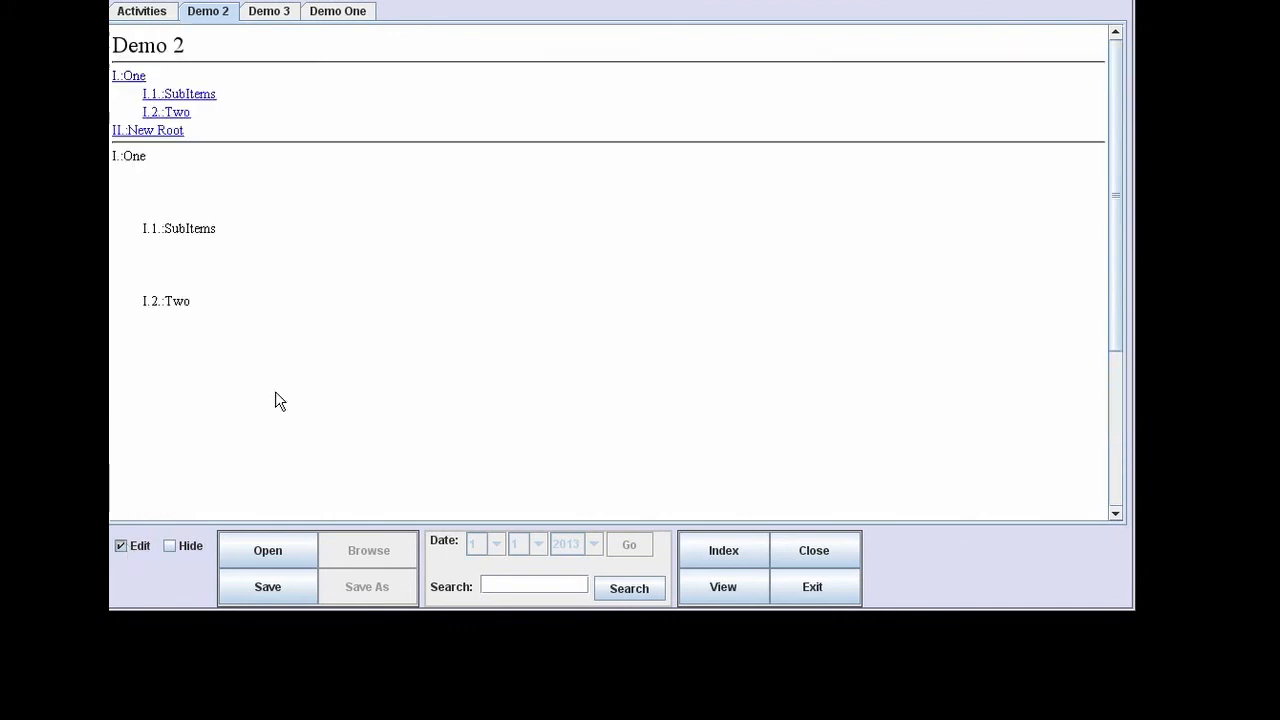
pyautogui.click(165, 131)
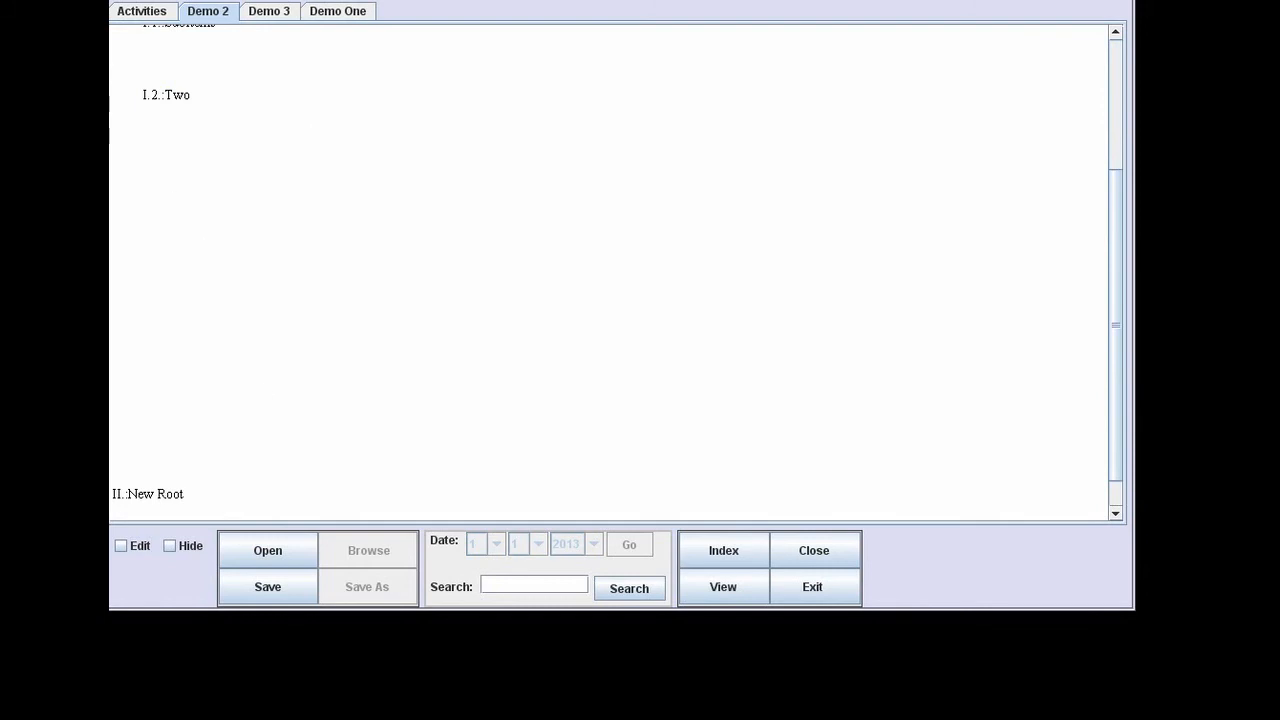
pyautogui.click(112, 1)
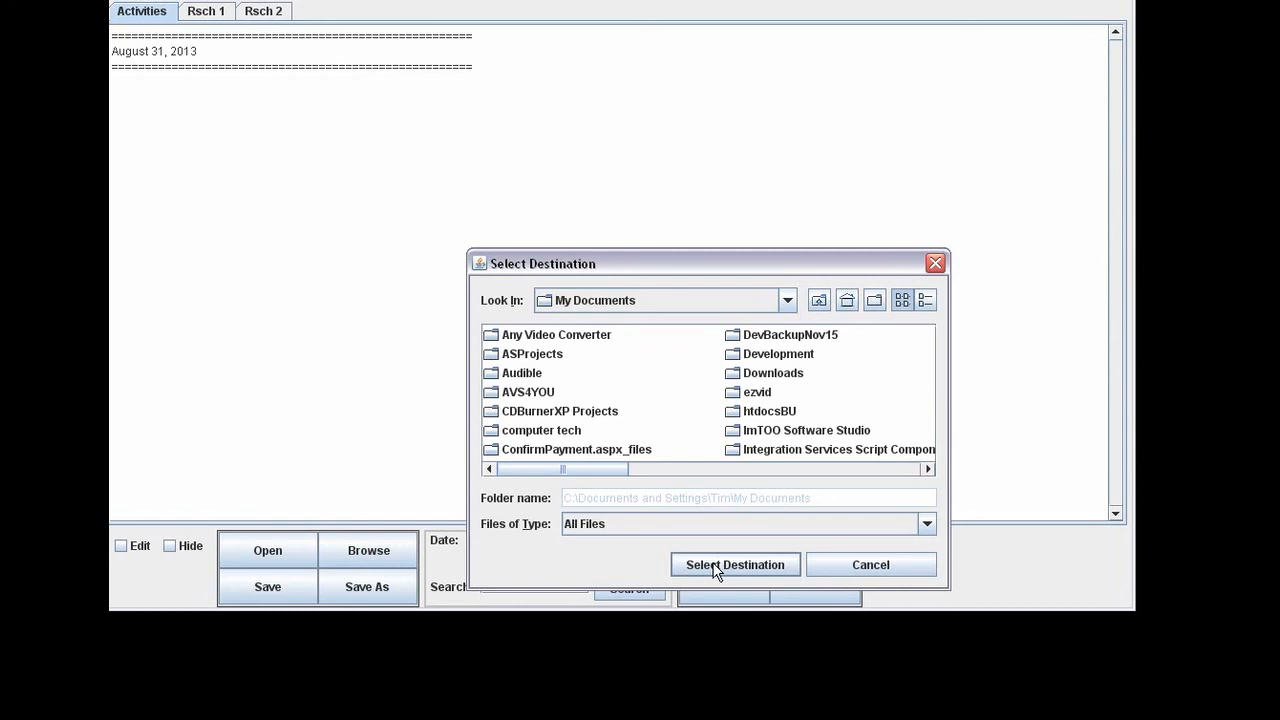
# Set the Desktop as the export destination and confirm it.
pyautogui.click(818, 300)
pyautogui.click(757, 566)
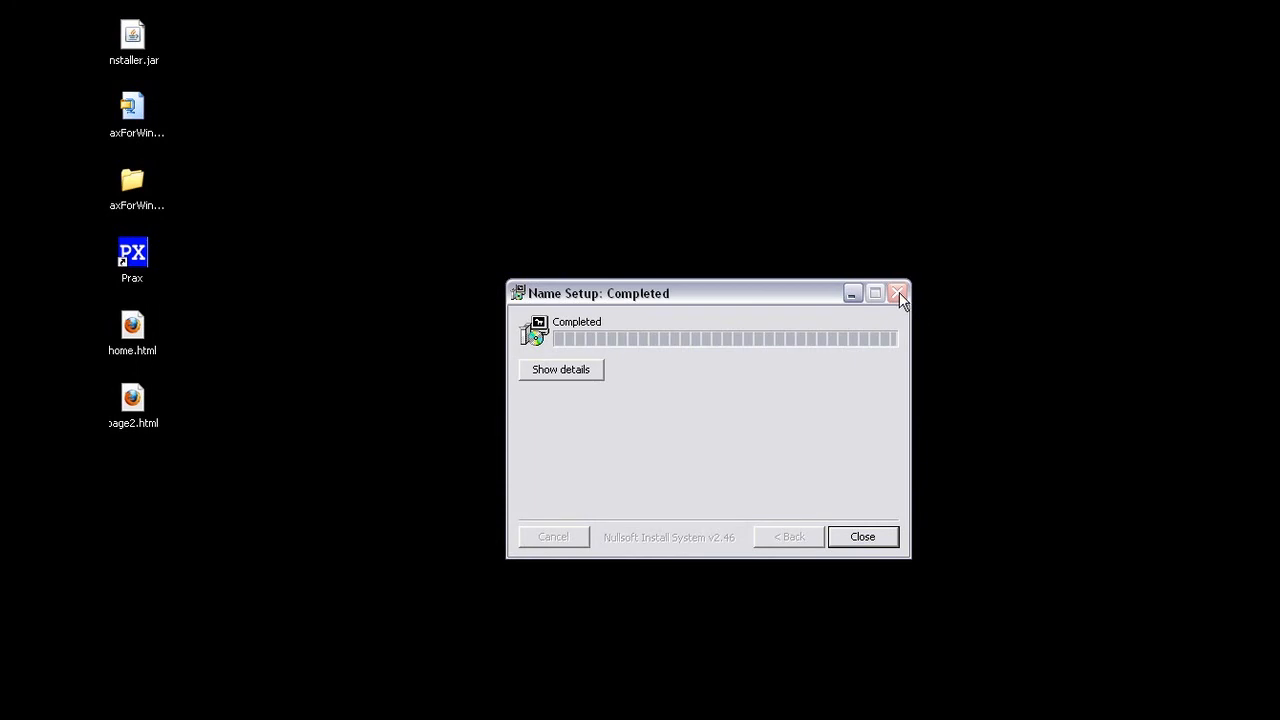
# Close the finished setup window and open the exported home.html from the desktop in Firefox.
pyautogui.click(886, 536)
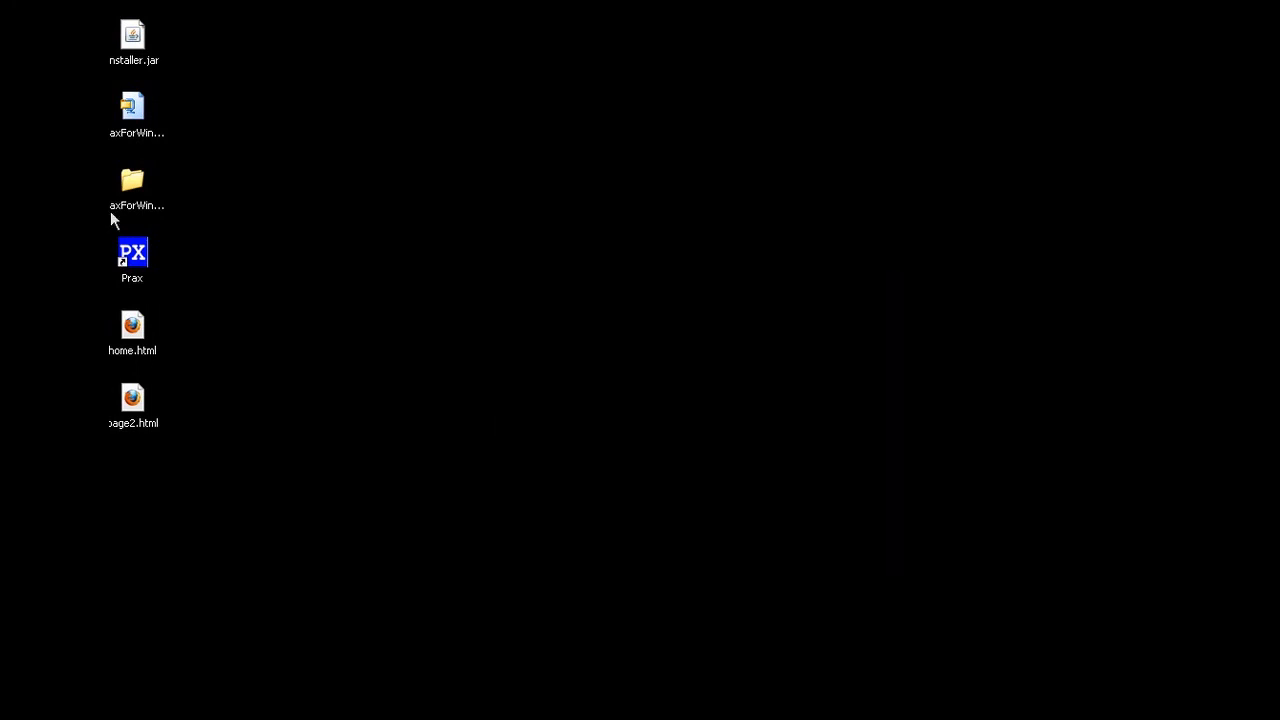
pyautogui.doubleClick(136, 326)
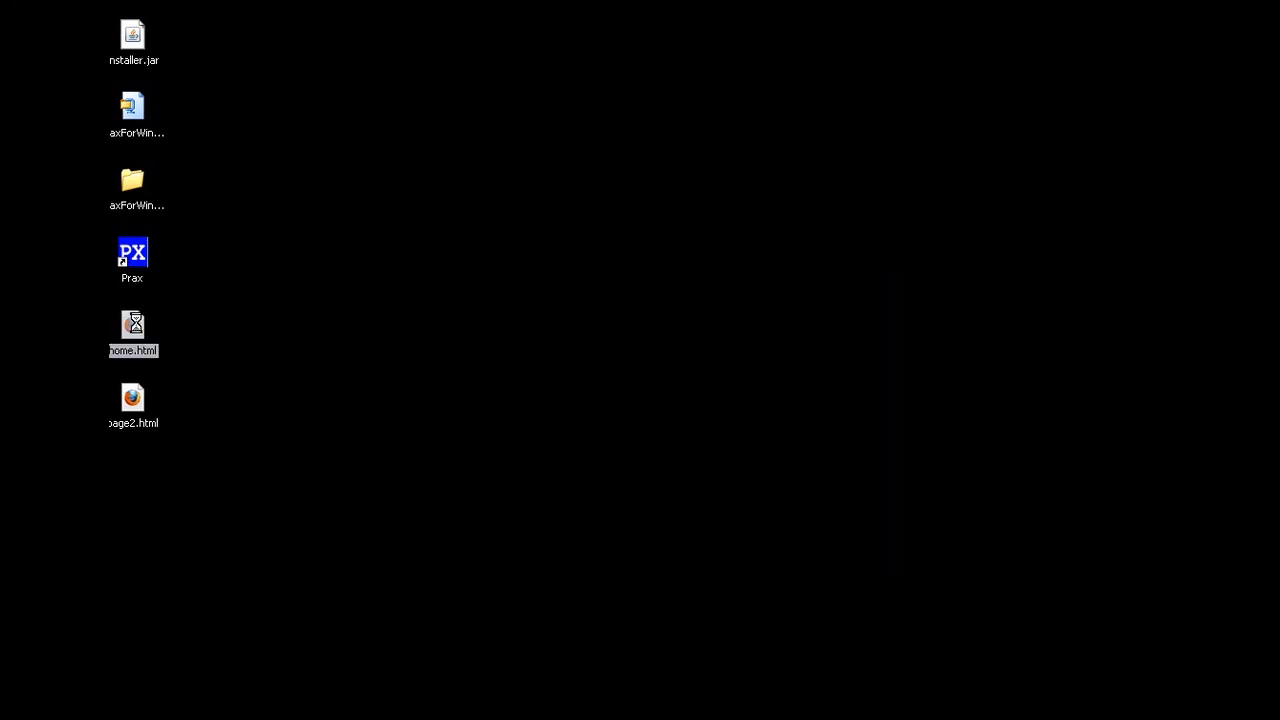
pyautogui.click(288, 326)
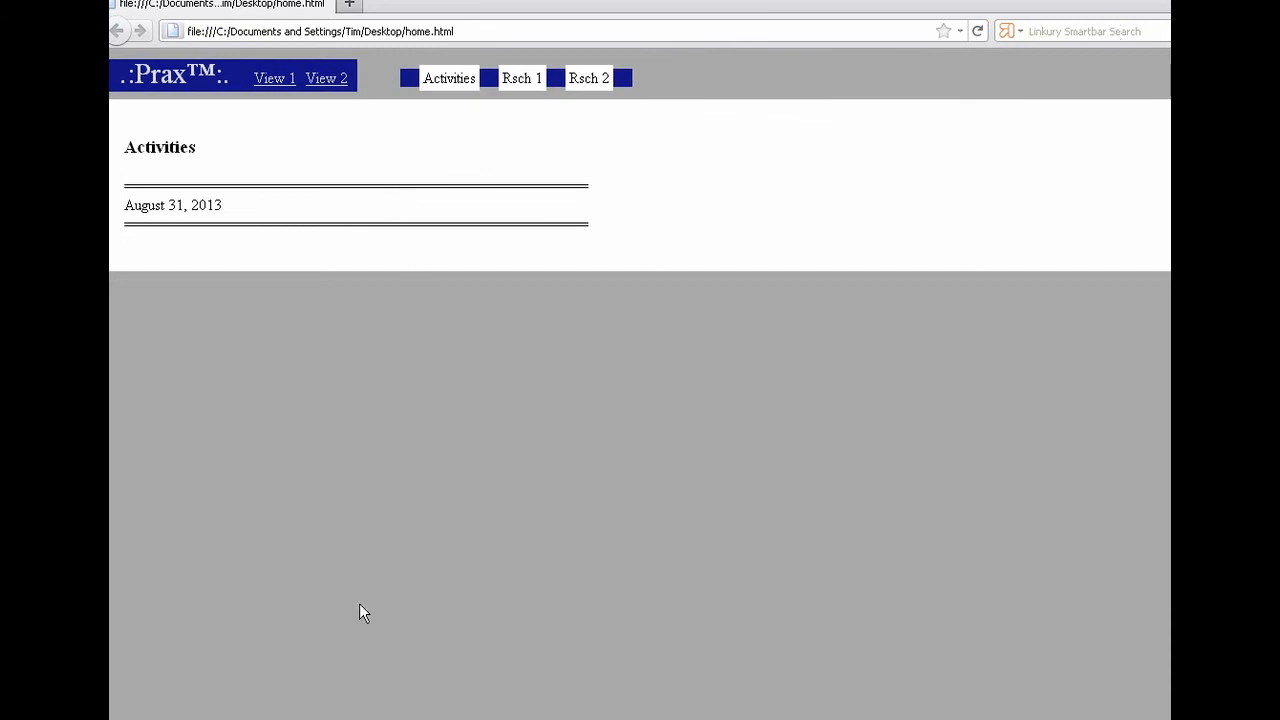
# Browse the Rsch 1 and Rsch 2 pages, then view the Demo 2 index links on page2.html.
pyautogui.click(515, 78)
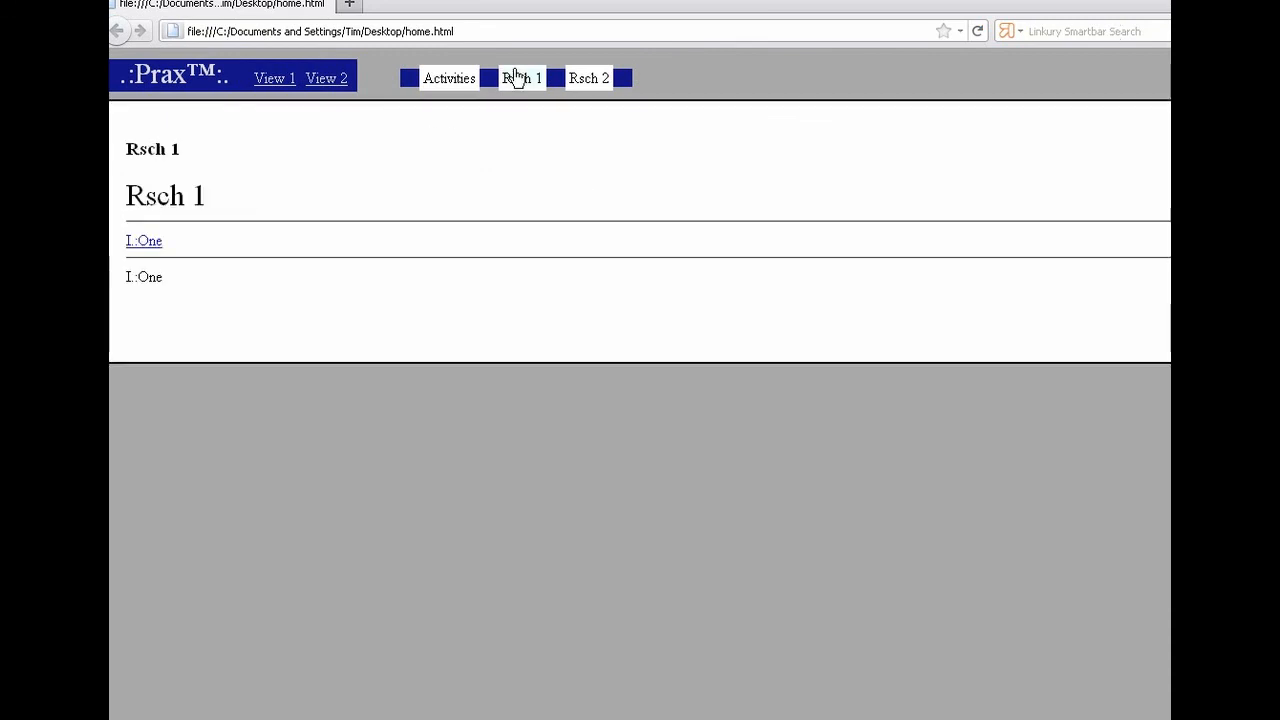
pyautogui.click(595, 82)
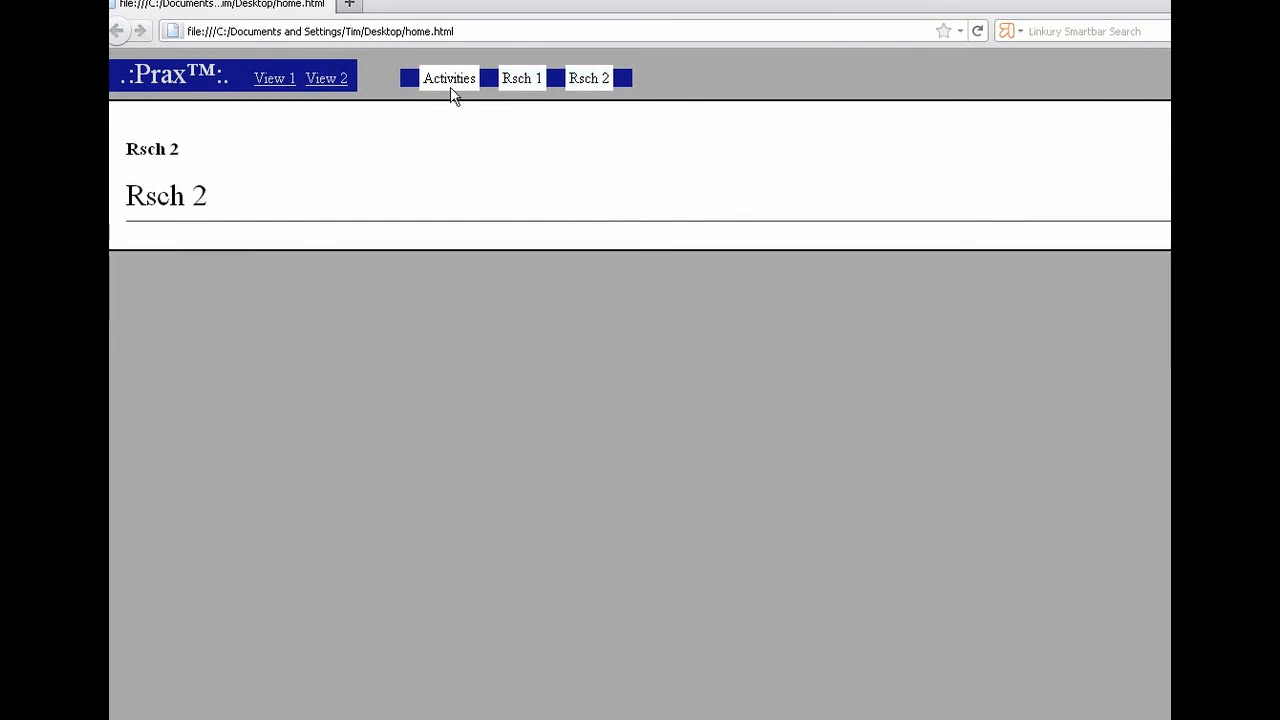
pyautogui.click(340, 84)
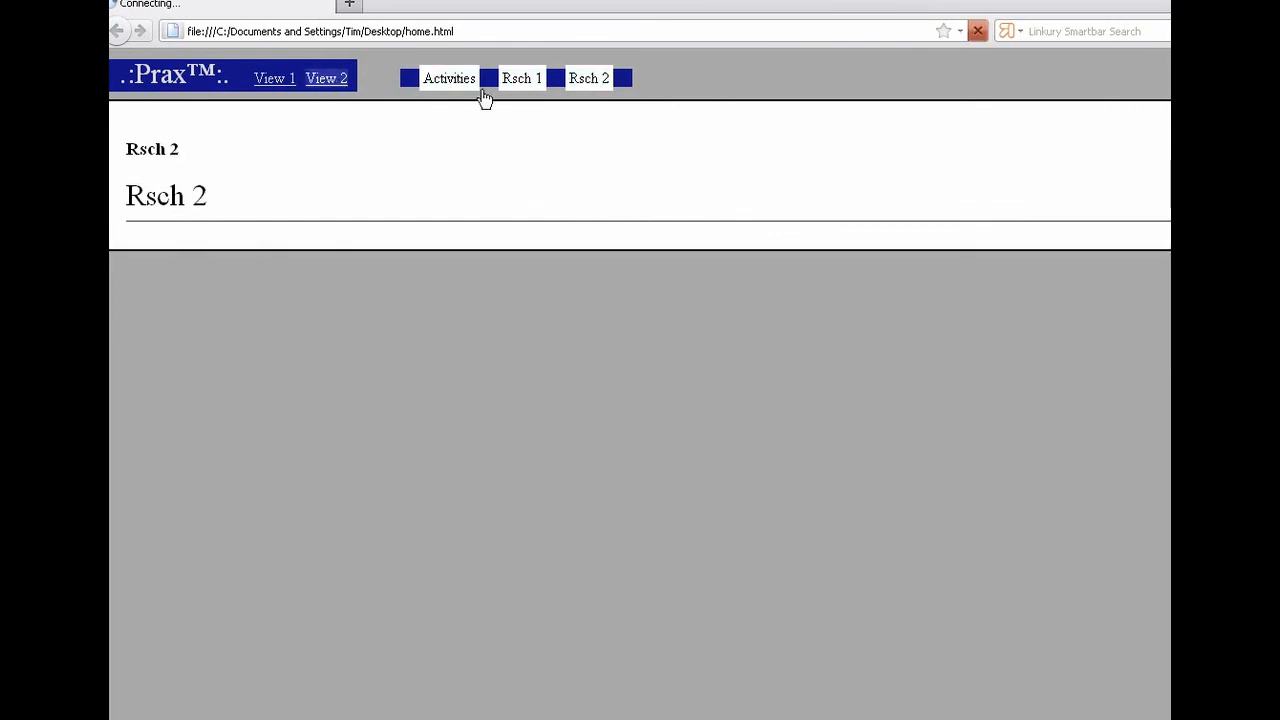
pyautogui.click(533, 87)
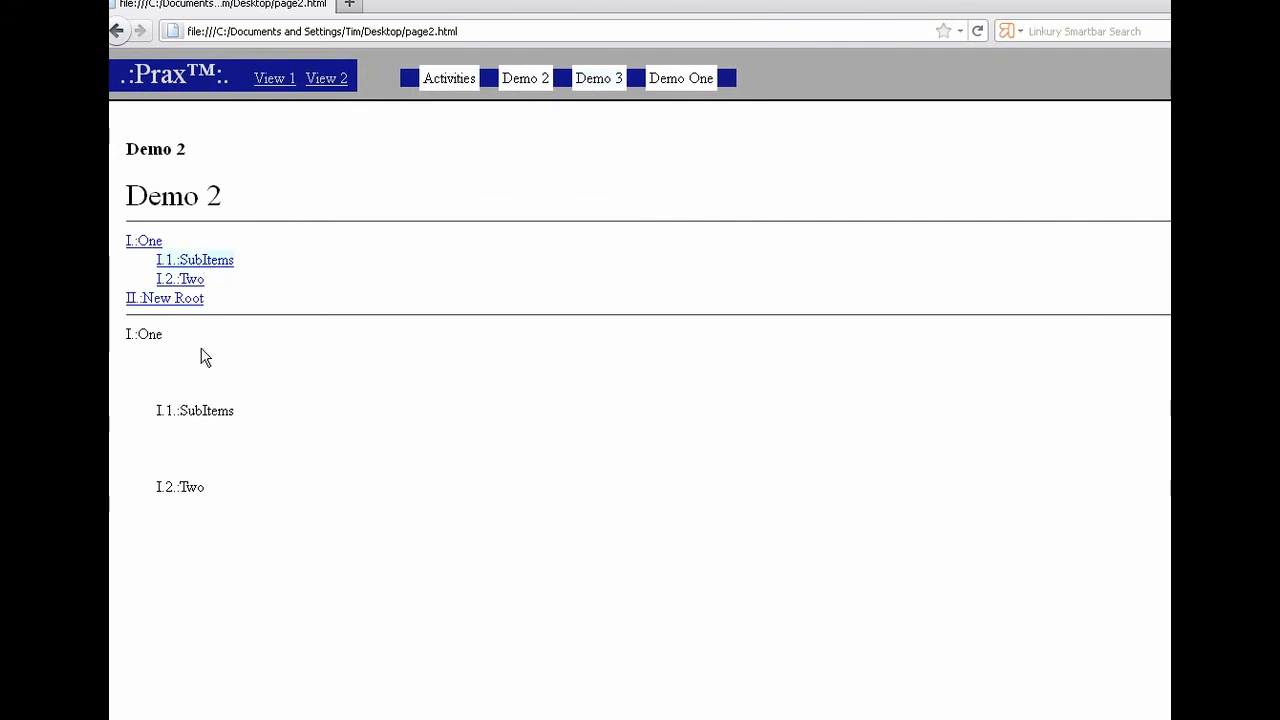